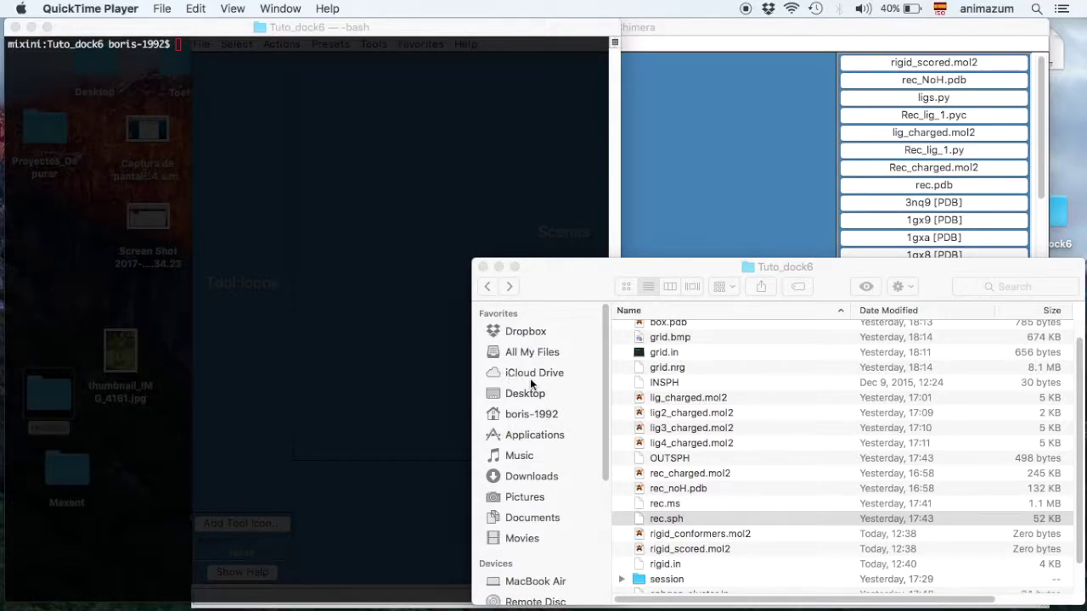
# Step: Open rigid.in in TextEdit and highlight lig_charged.mol2 and the receptor_site_file value selected_spheres.sph
pyautogui.doubleClick(665, 565)
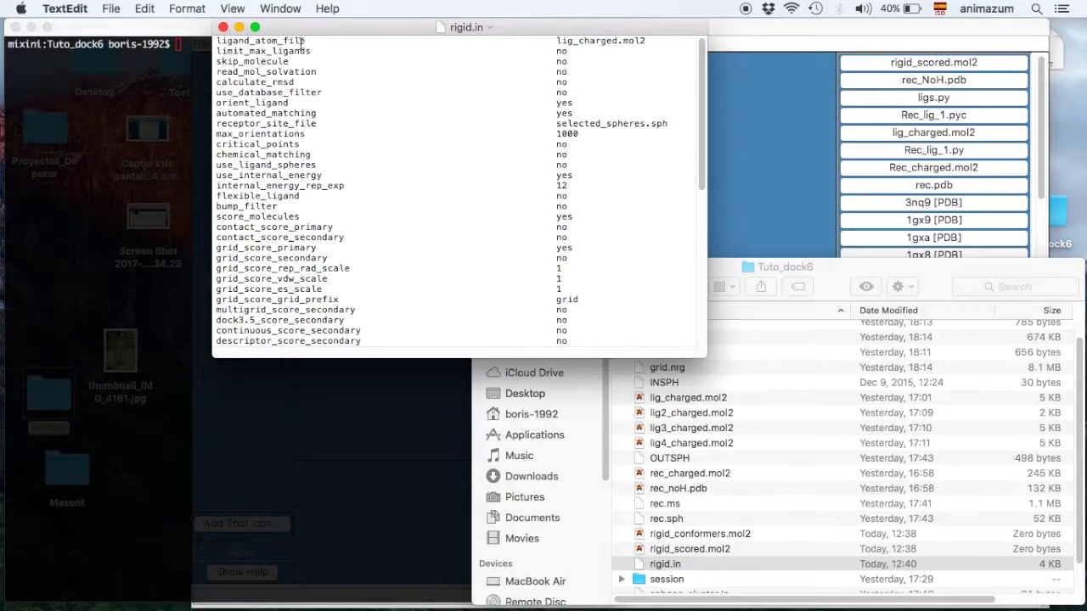
pyautogui.moveTo(556, 40); pyautogui.dragTo(648, 41)
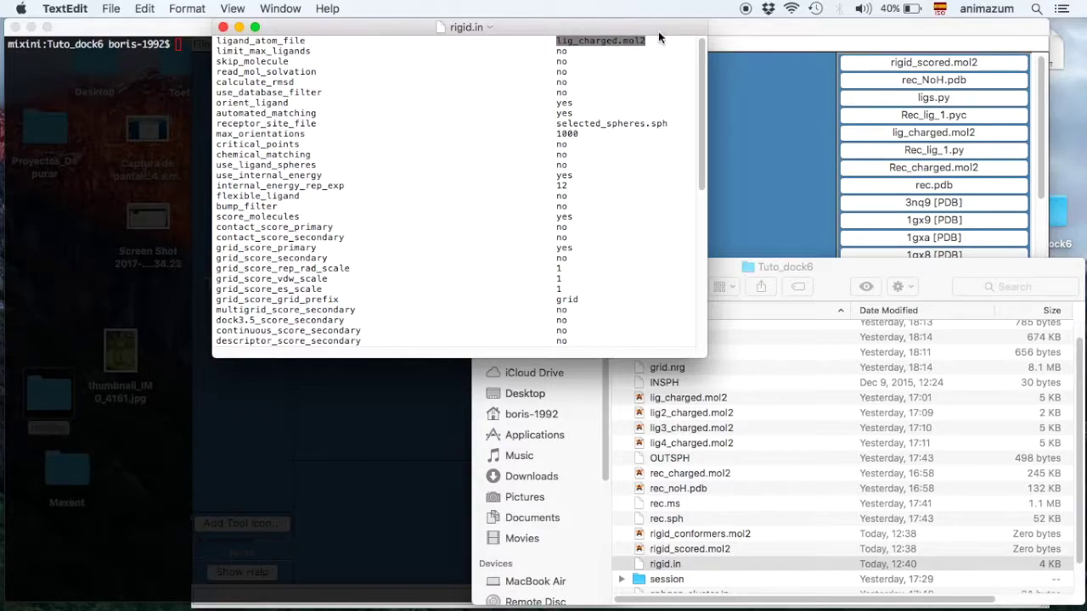
pyautogui.moveTo(564, 124); pyautogui.dragTo(281, 124)
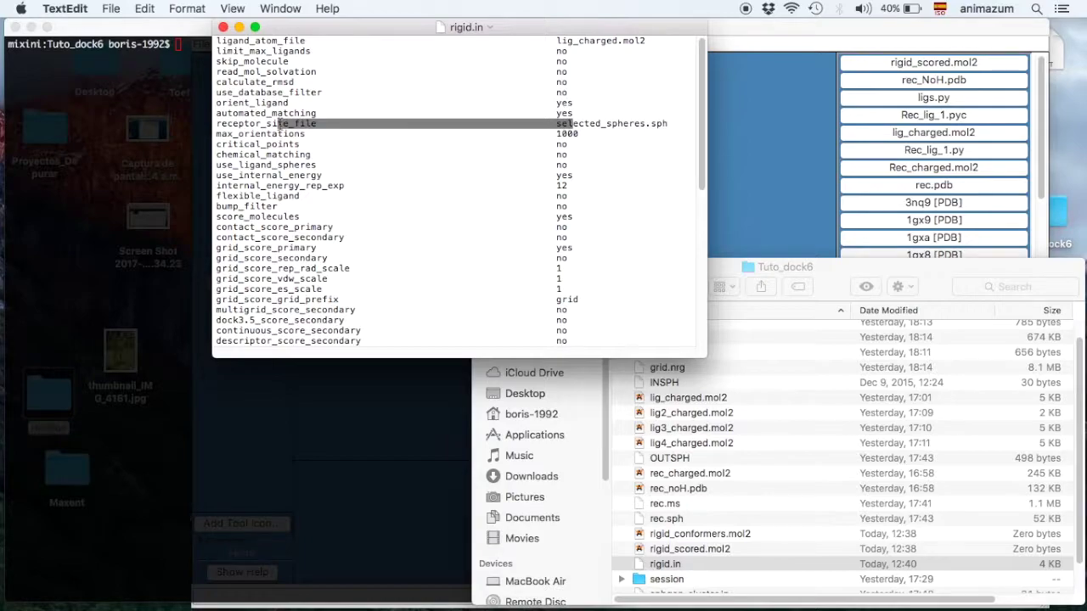
pyautogui.click(640, 124)
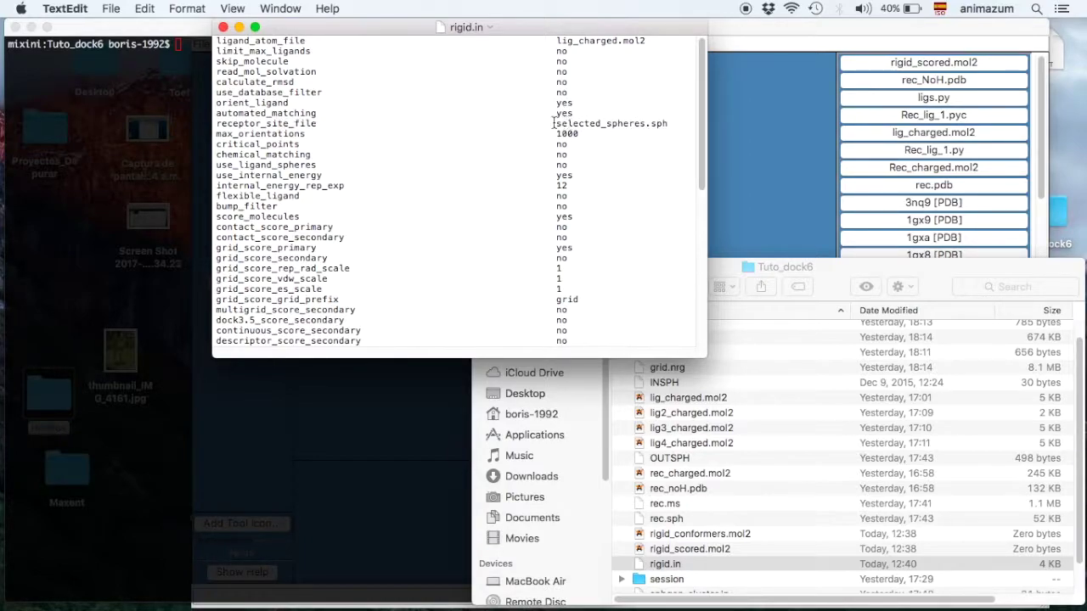
pyautogui.moveTo(555, 124); pyautogui.dragTo(671, 124)
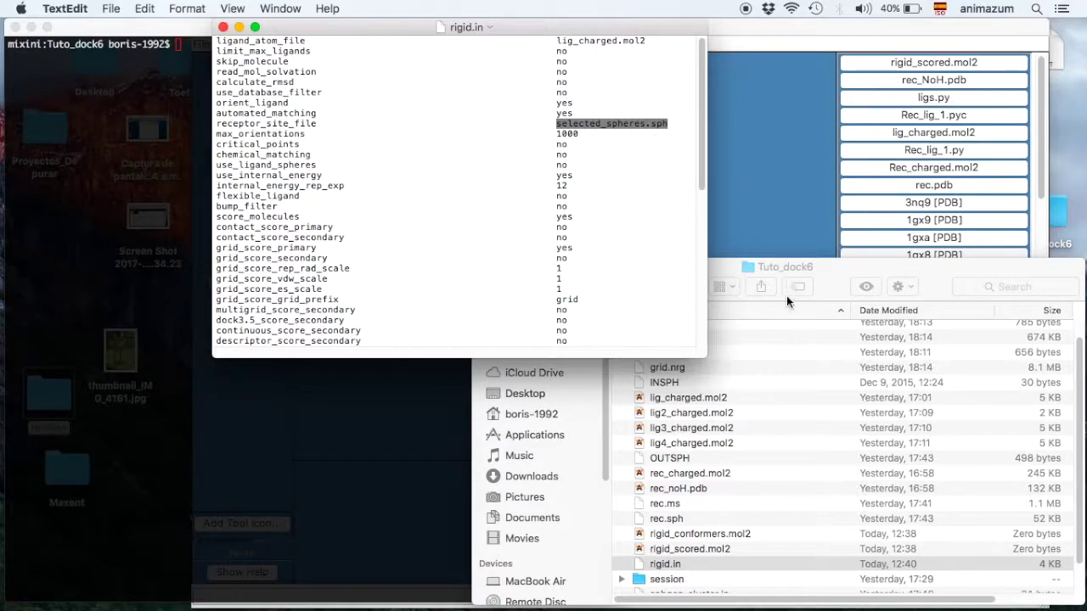
# Step: Duplicate rec.sph in the Tuto_dock6 folder
pyautogui.click(677, 521)
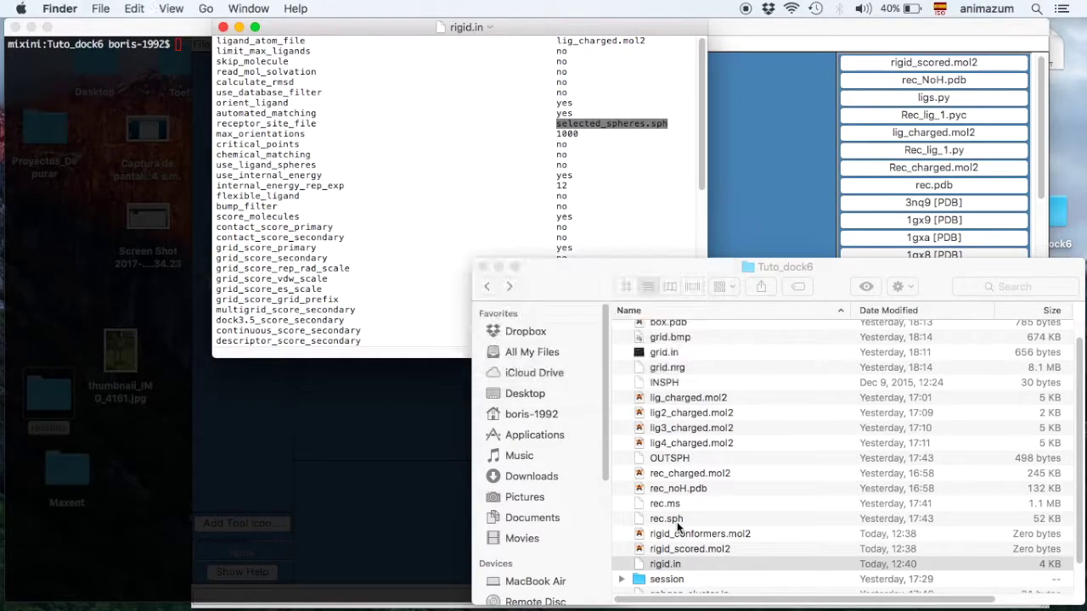
pyautogui.click(673, 519)
pyautogui.rightClick(670, 520)
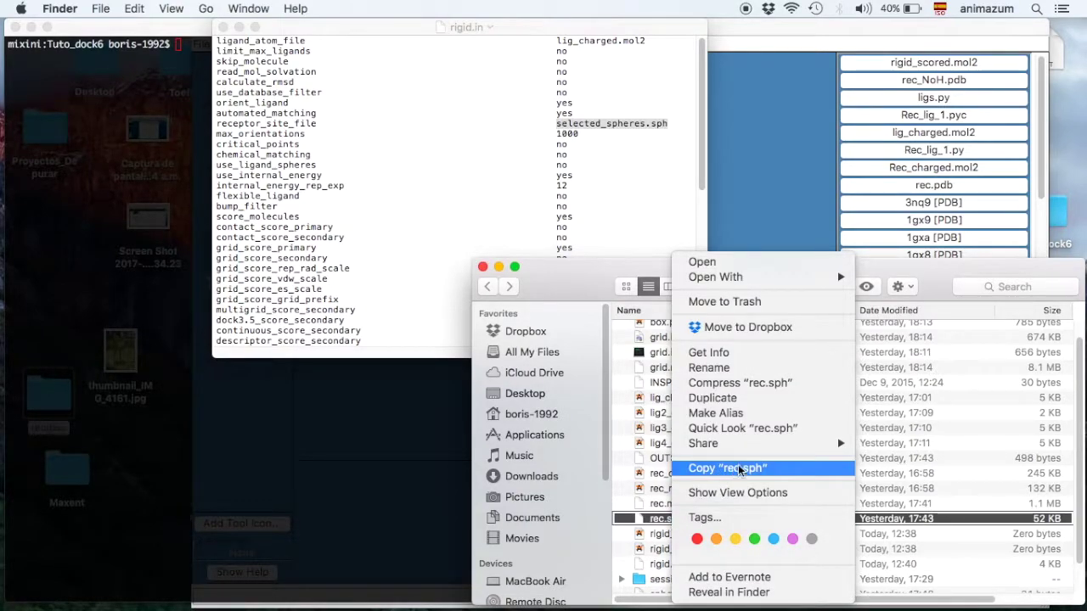
pyautogui.click(746, 400)
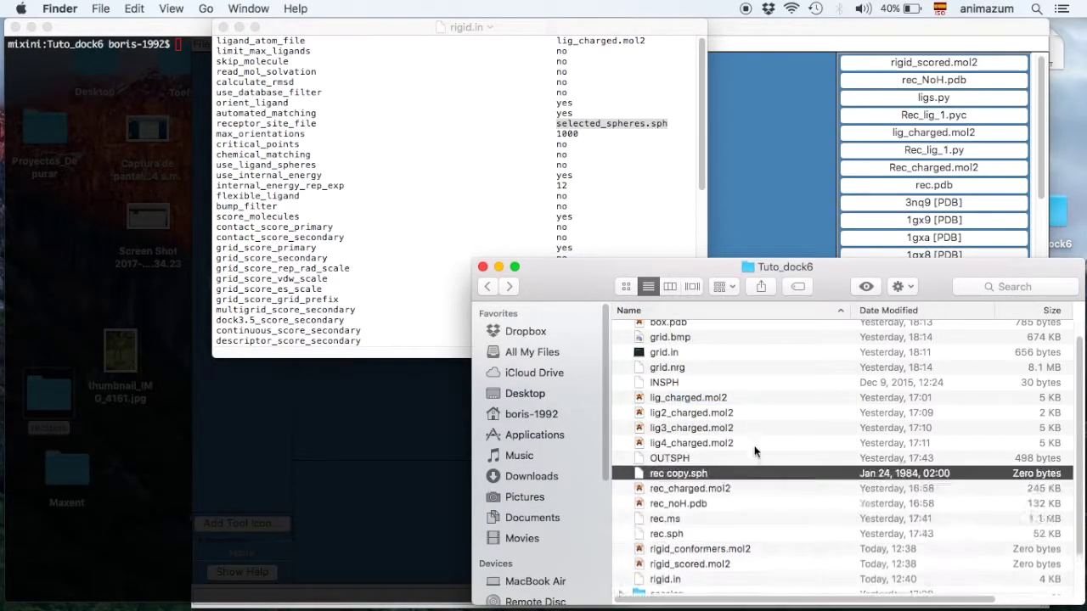
pyautogui.click(690, 478)
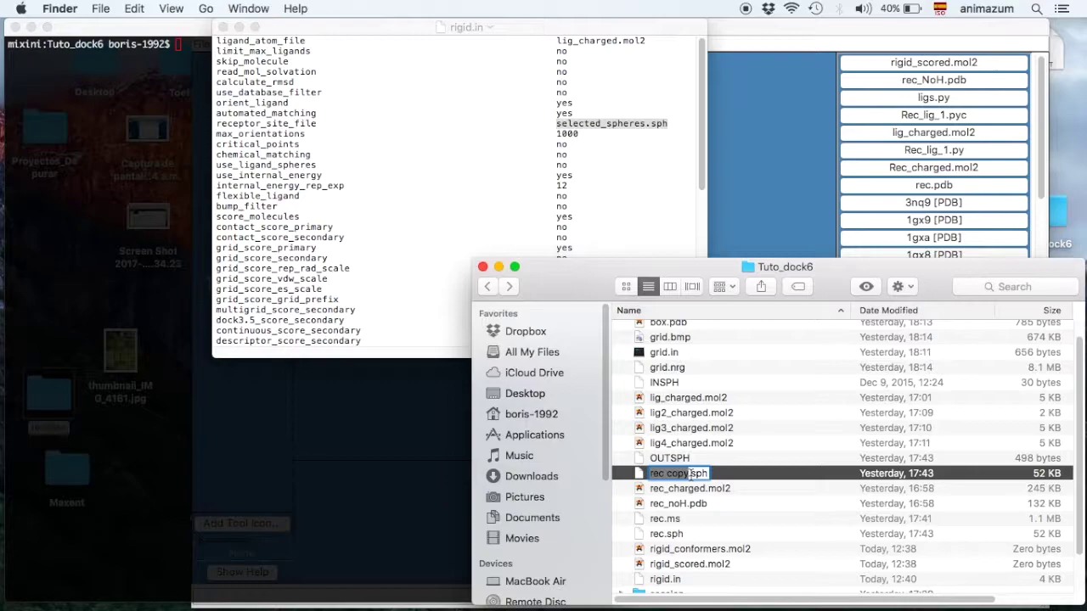
# Step: Copy the file name selected_spheres.sph from rigid.in's receptor_site_file line
pyautogui.click(624, 124)
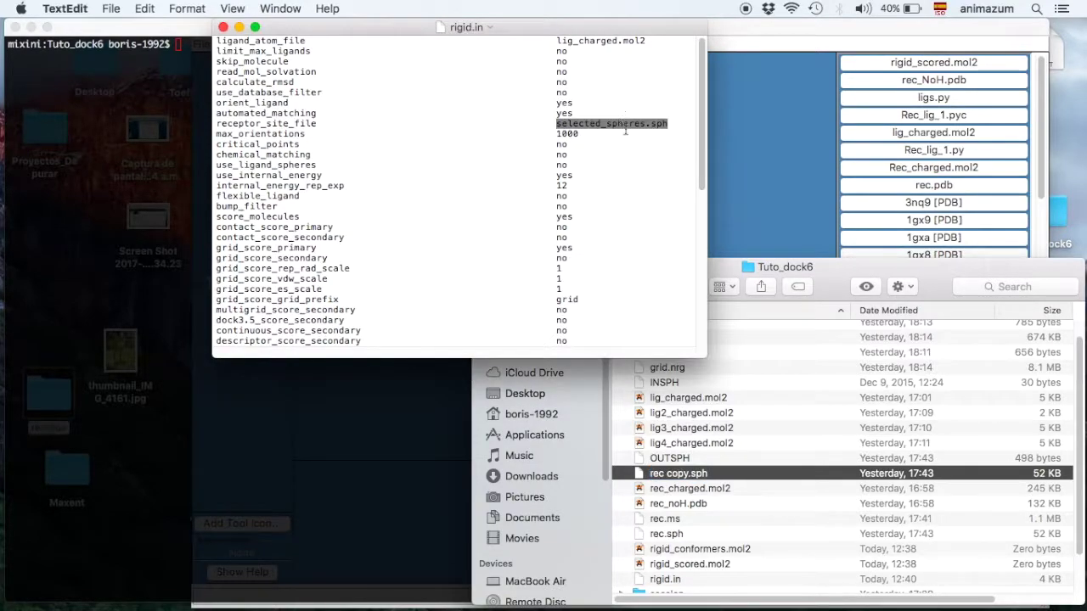
pyautogui.rightClick(629, 119)
pyautogui.doubleClick(613, 123)
pyautogui.rightClick(613, 123)
pyautogui.click(643, 246)
# Step: Rename the rec copy.sph duplicate to selected_spheres.sph
pyautogui.doubleClick(664, 472)
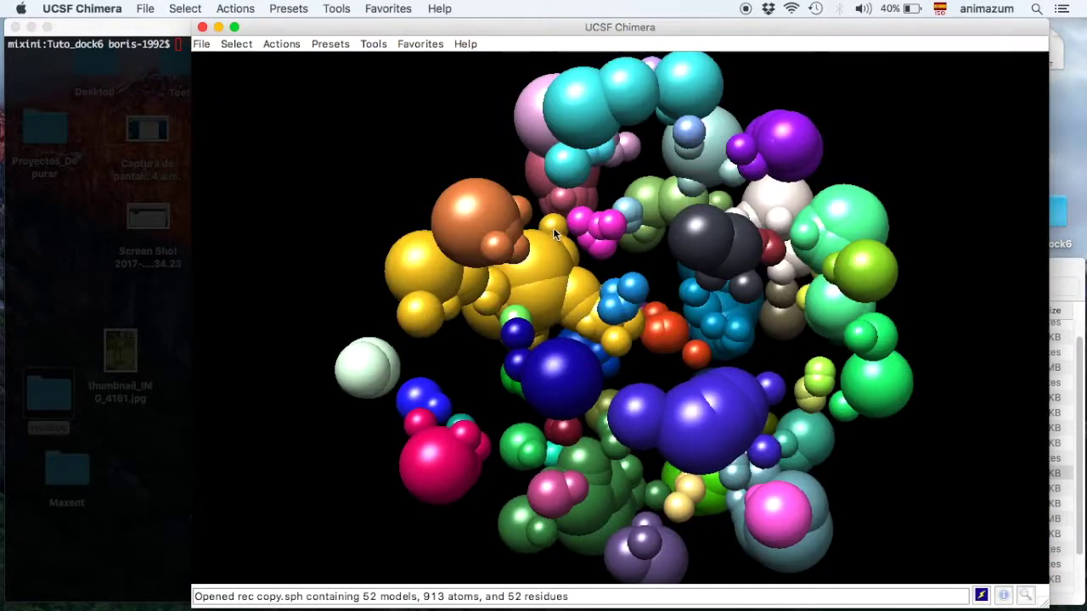
pyautogui.click(202, 27)
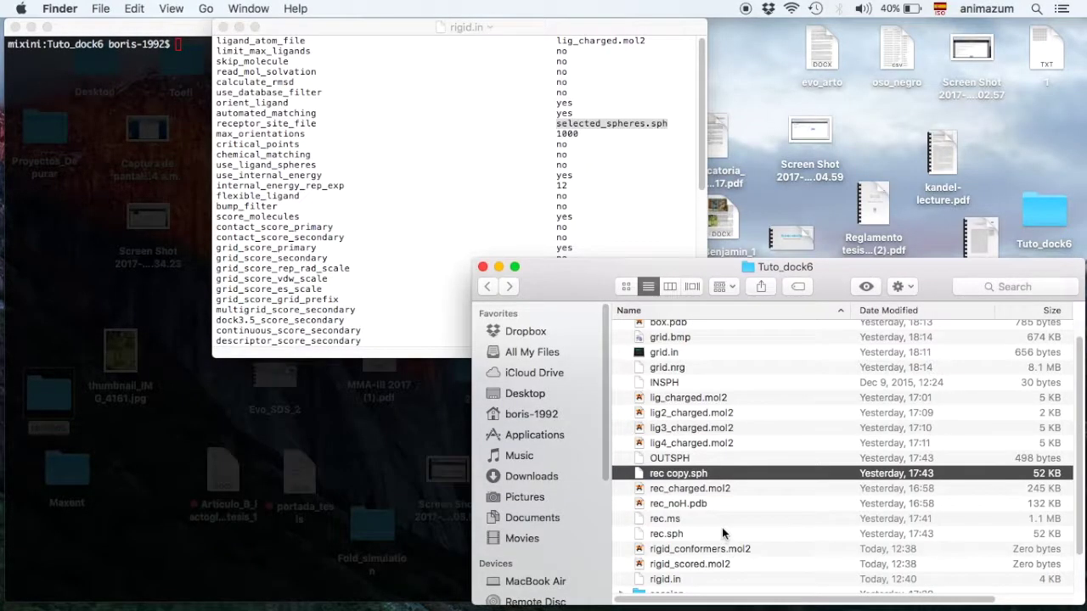
pyautogui.press('Return')
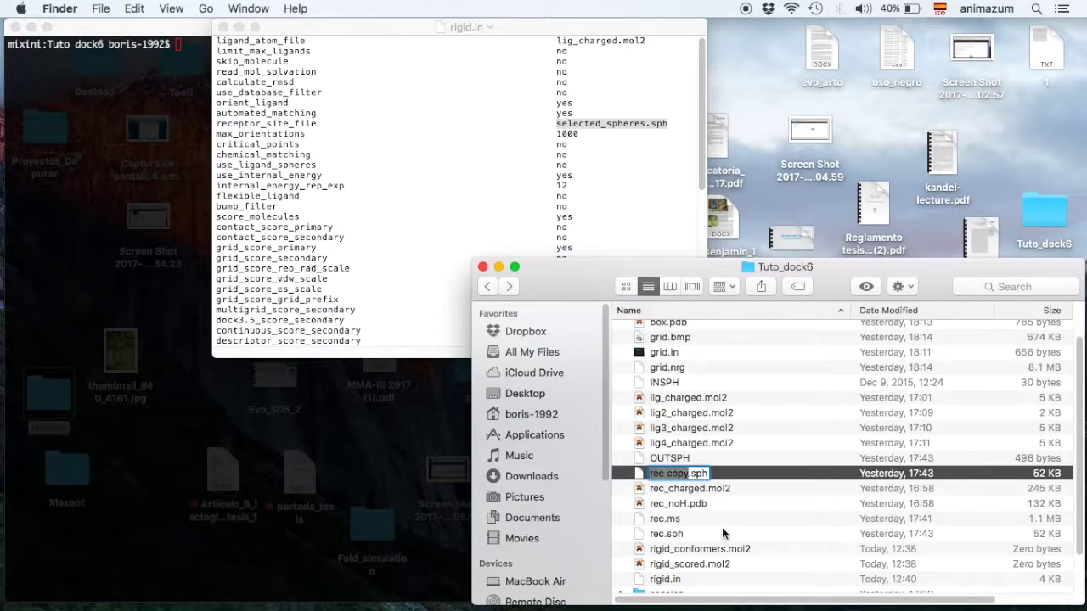
pyautogui.press('super+v')
pyautogui.press('BackSpace')
pyautogui.press('BackSpace')
pyautogui.press('BackSpace')
pyautogui.press('BackSpace')
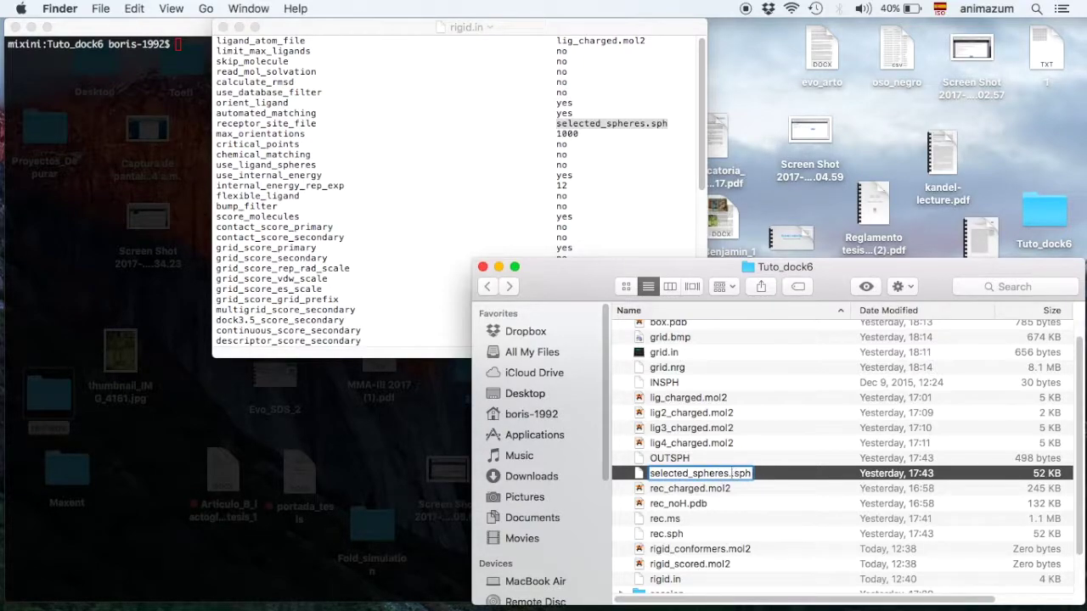
pyautogui.press('Return')
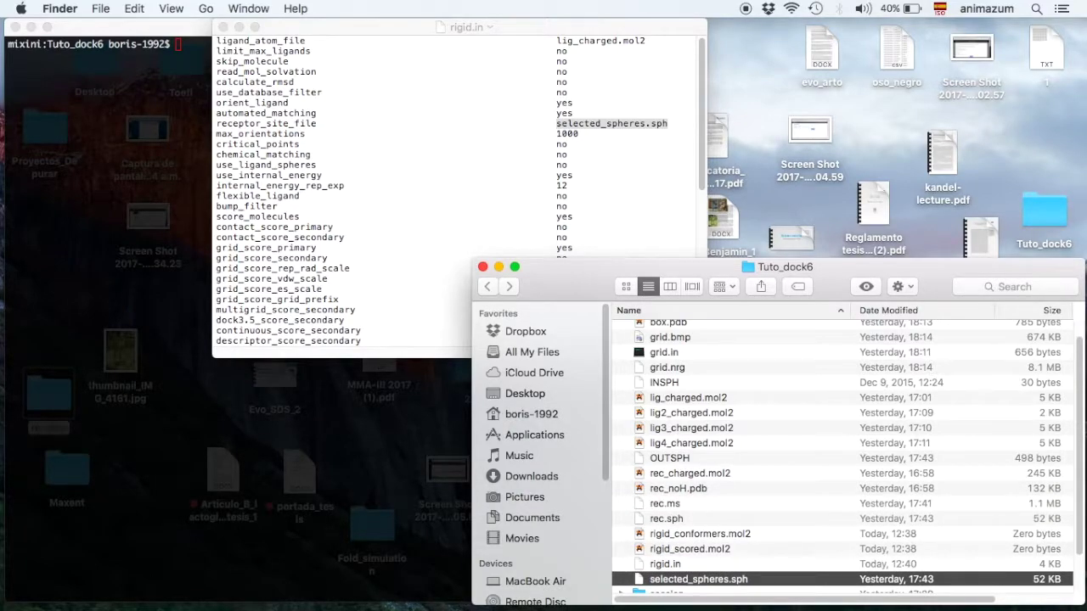
# Step: Open selected_spheres.sph with TextEdit through Open With > Other
pyautogui.rightClick(679, 584)
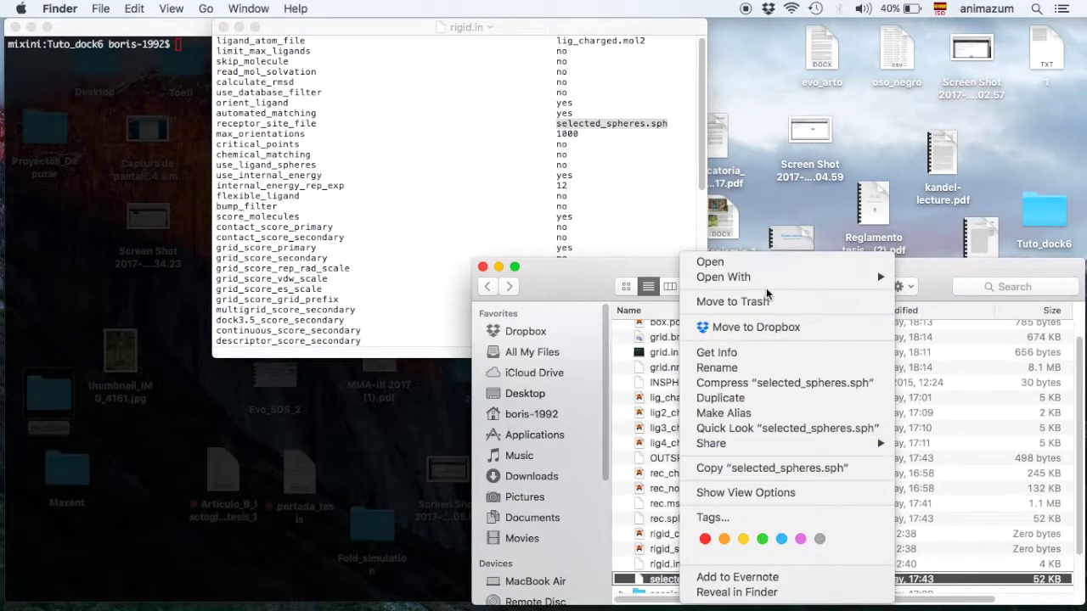
pyautogui.moveTo(879, 287)
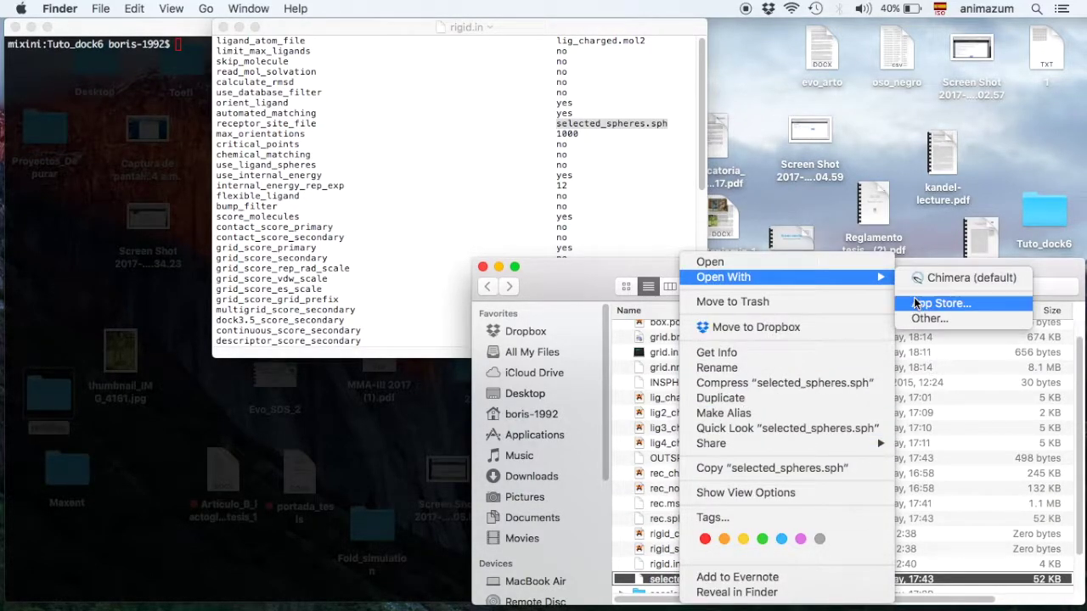
pyautogui.click(924, 316)
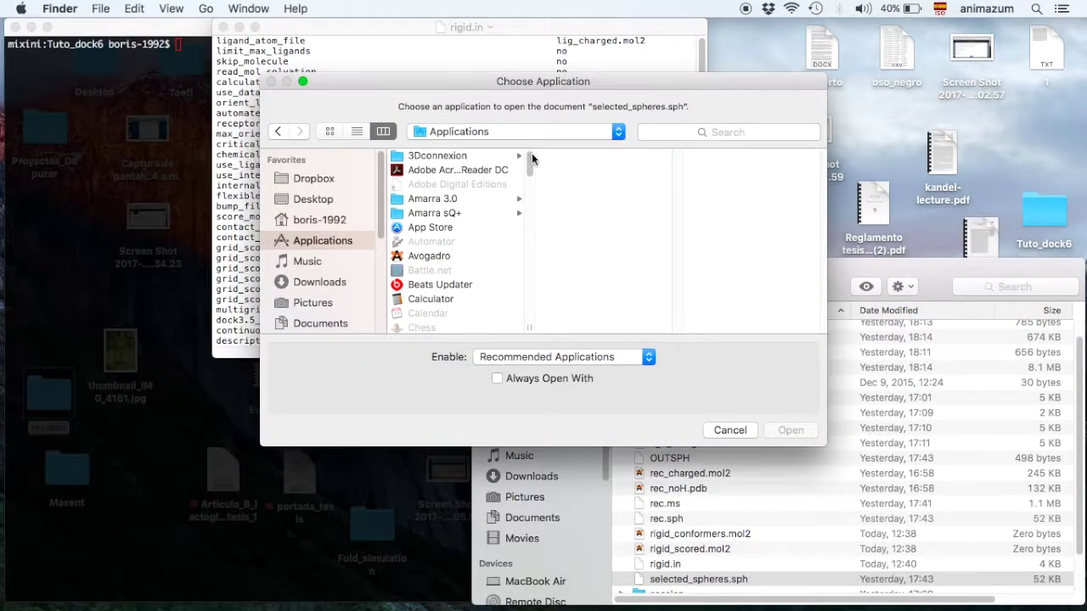
pyautogui.moveTo(532, 153); pyautogui.dragTo(530, 310)
pyautogui.click(459, 270)
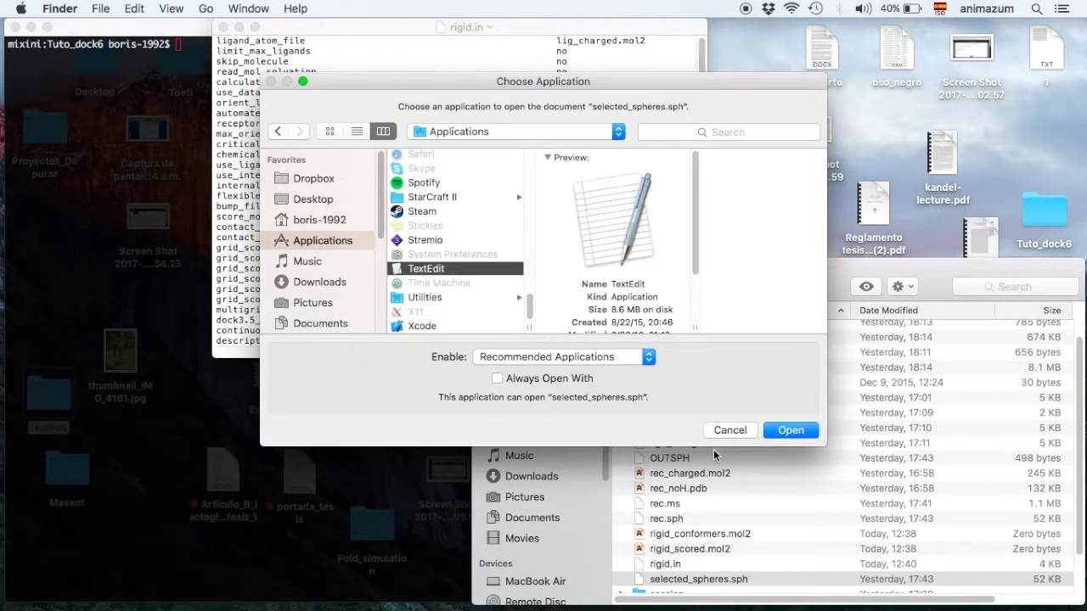
# Step: Delete cluster 2 onward, keeping cluster 1's 25 spheres, then save and close selected_spheres.sph
pyautogui.click(790, 430)
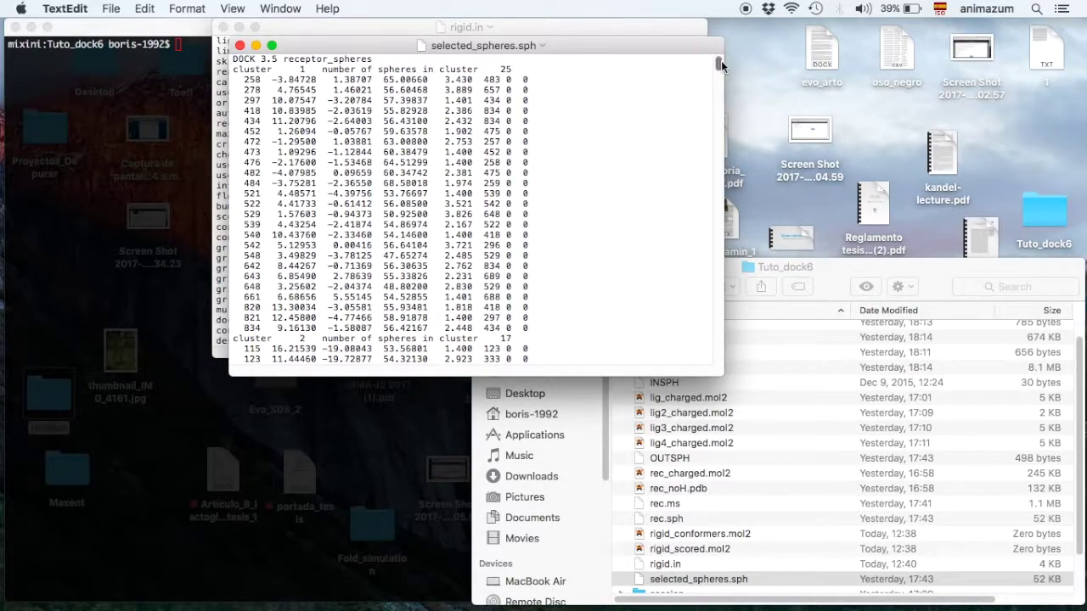
pyautogui.moveTo(721, 61); pyautogui.dragTo(717, 58)
pyautogui.moveTo(232, 340); pyautogui.dragTo(329, 451)
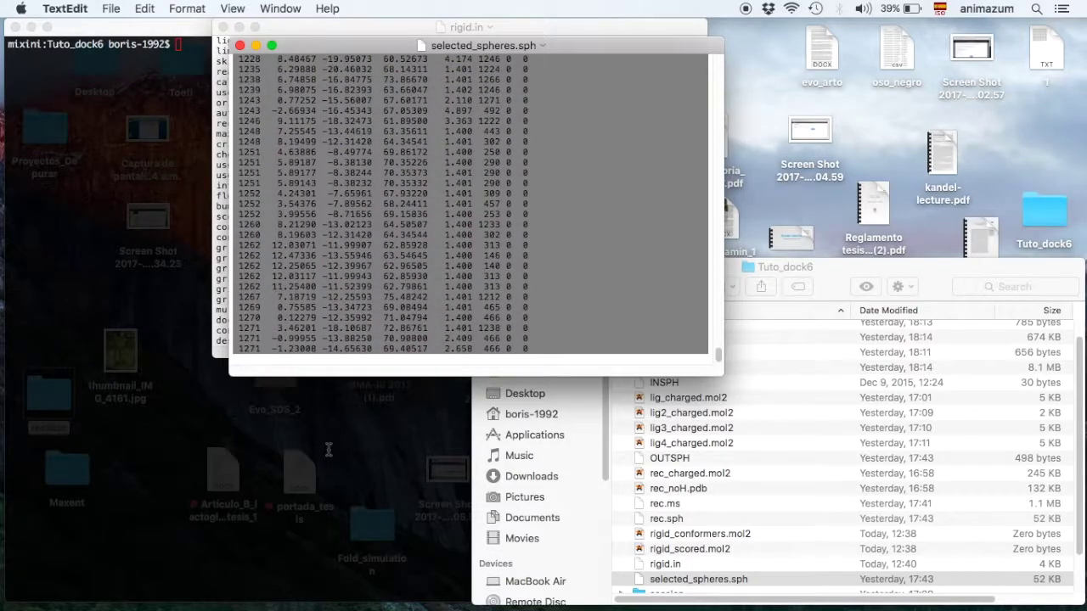
pyautogui.press('BackSpace')
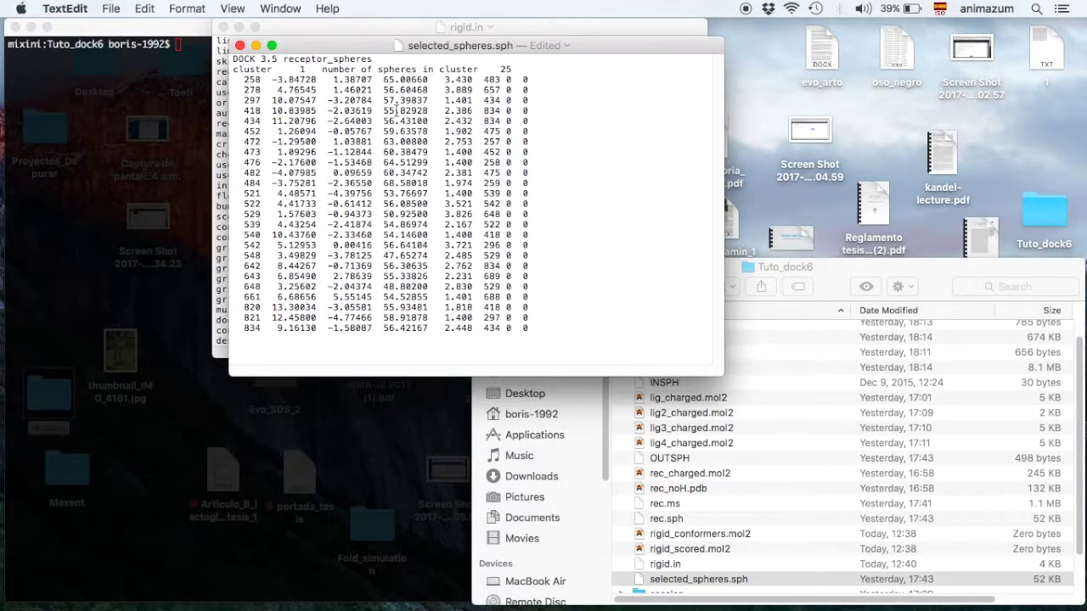
pyautogui.press('super+s')
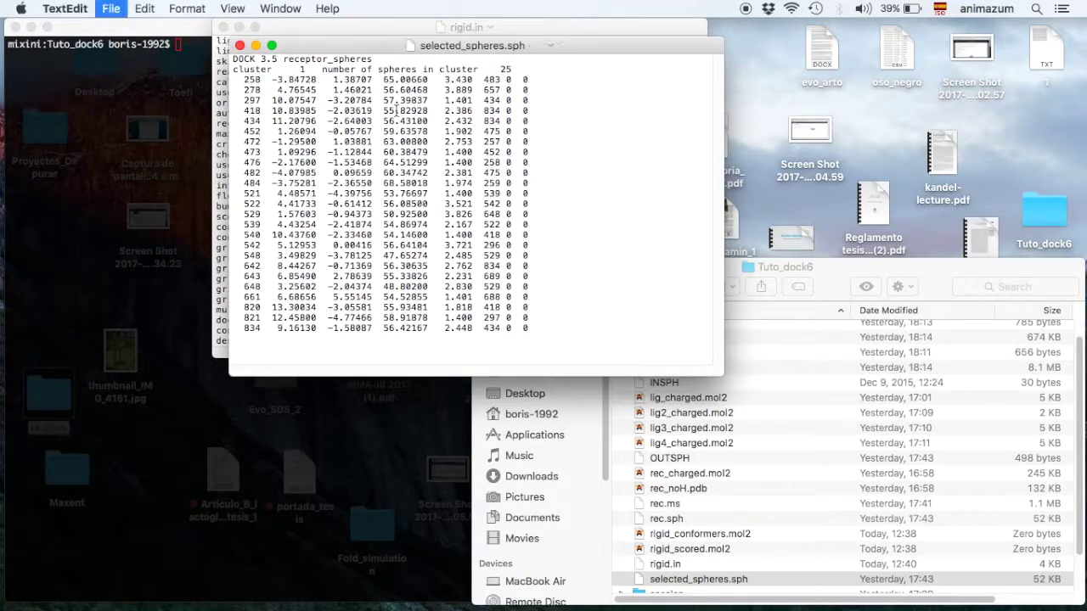
pyautogui.click(240, 45)
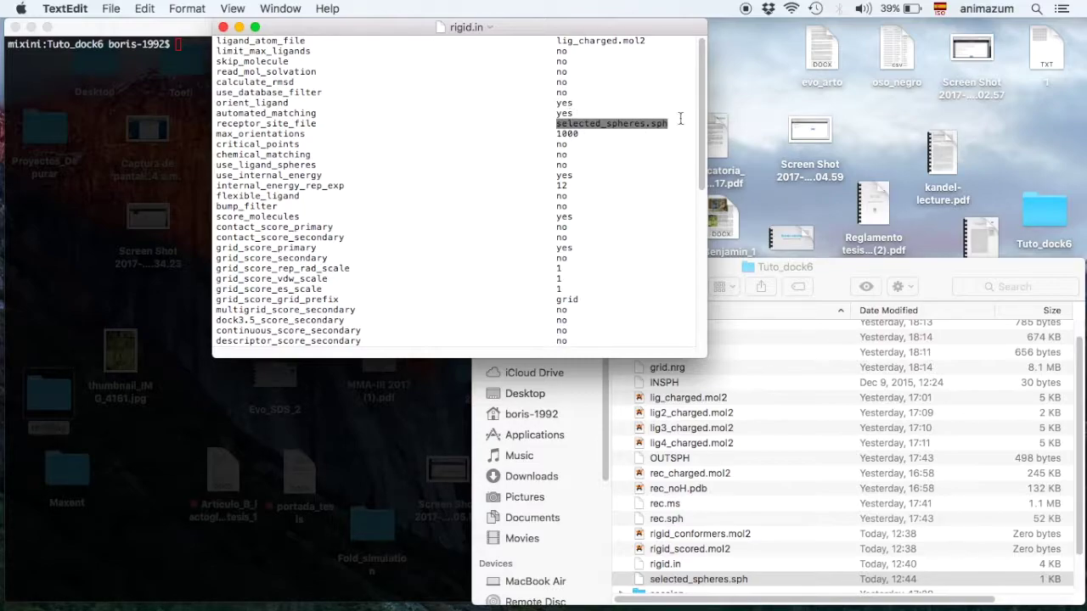
# Step: Review rigid.in's grid_score_grid_prefix entry, then widen the window so long paths unwrap
pyautogui.moveTo(701, 110); pyautogui.dragTo(695, 164)
pyautogui.moveTo(586, 191); pyautogui.dragTo(334, 187)
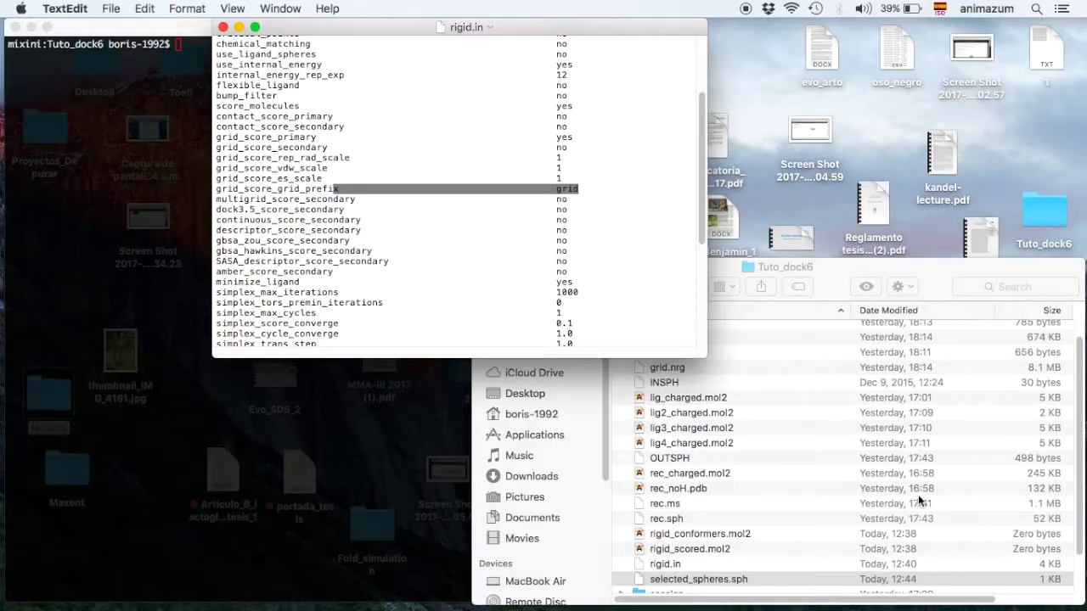
pyautogui.click(830, 274)
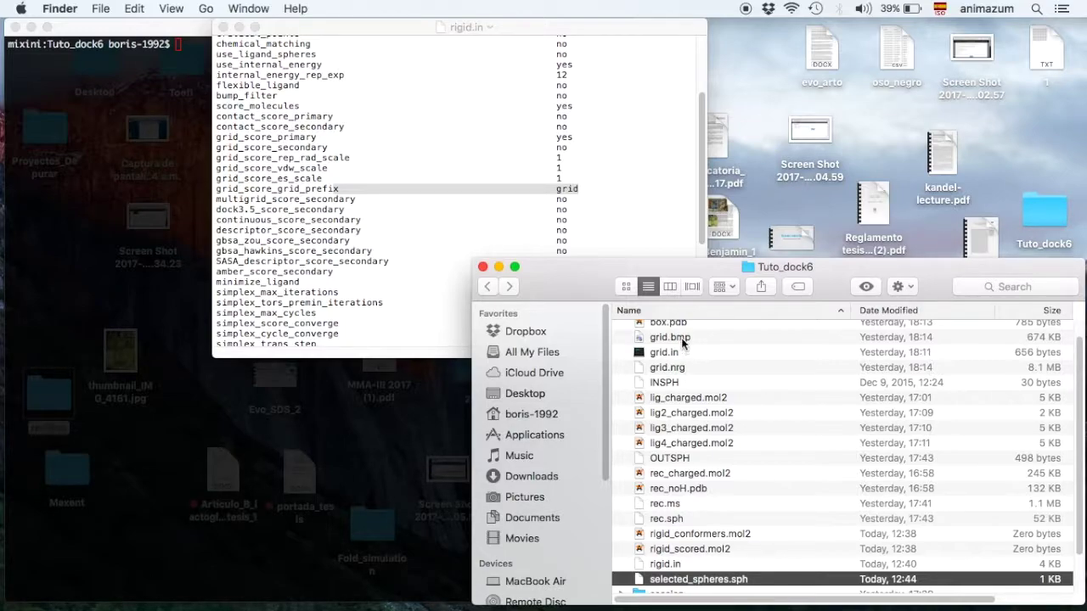
pyautogui.click(704, 125)
pyautogui.moveTo(703, 127); pyautogui.dragTo(692, 184)
pyautogui.scroll(3, 692, 184)
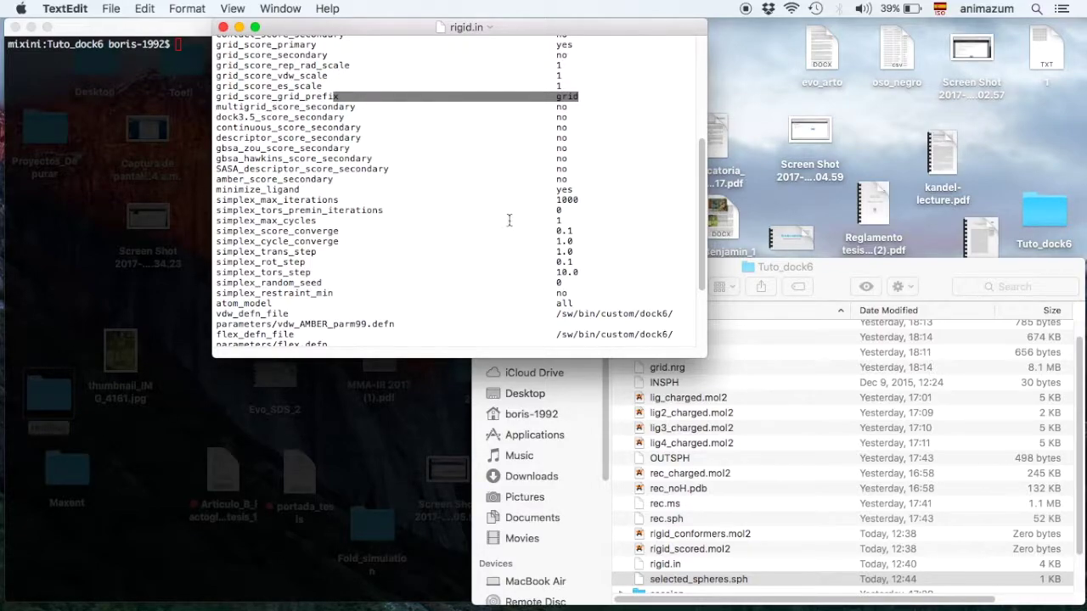
pyautogui.moveTo(701, 201); pyautogui.dragTo(703, 251)
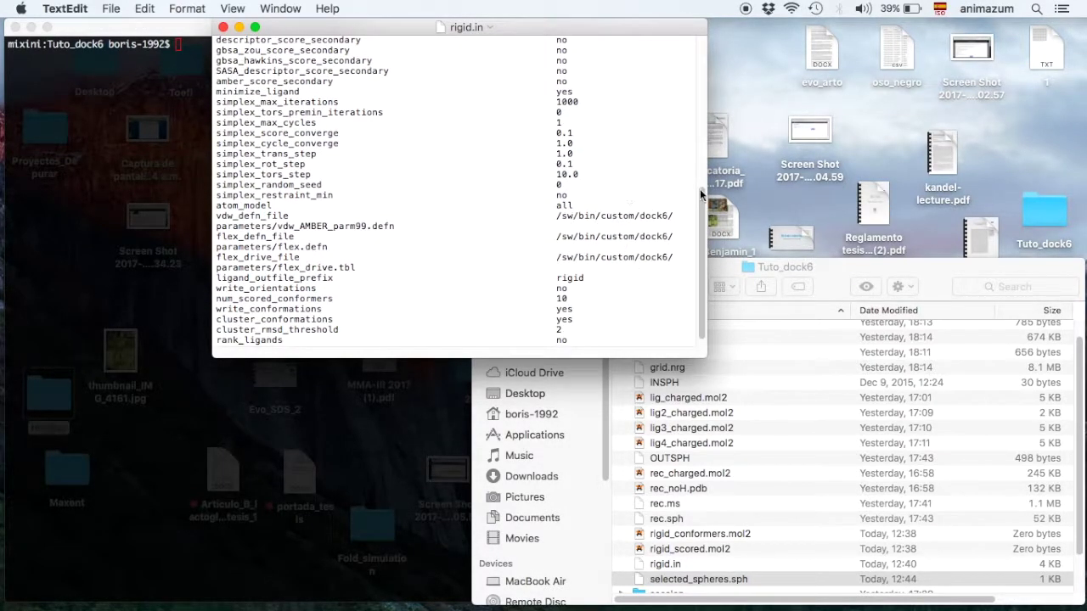
pyautogui.moveTo(706, 187); pyautogui.dragTo(905, 183)
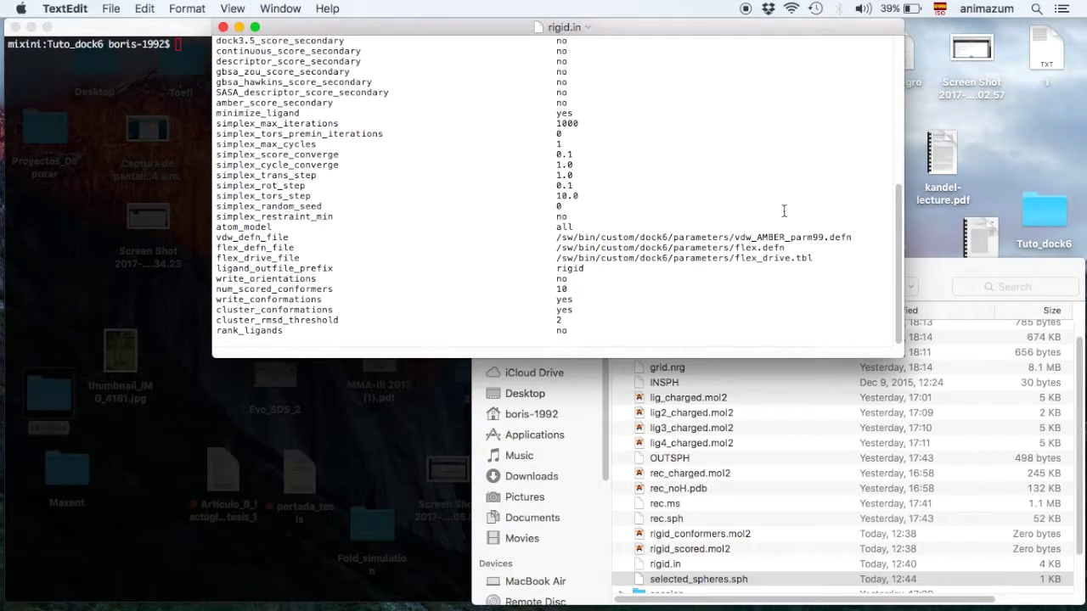
# Step: Highlight the vdw_defn_file, flex_defn_file and flex_drive_file path lines and save rigid.in
pyautogui.moveTo(214, 240); pyautogui.dragTo(828, 256)
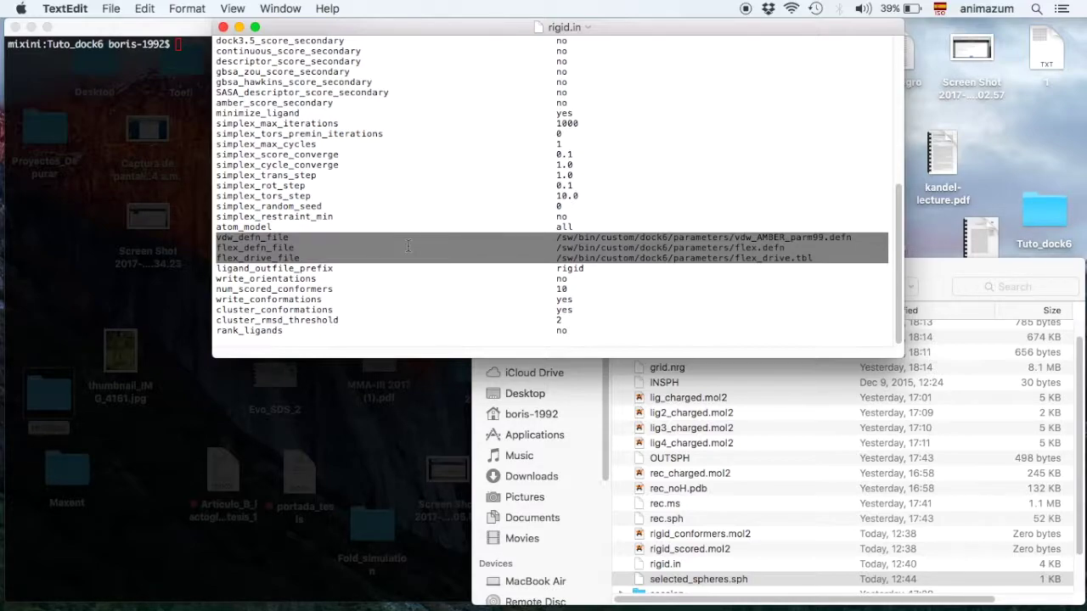
pyautogui.press('super+s')
# Step: Close rigid.in and run 'dock6 -i rigid.in' in Terminal to dock 1gxa rigidly
pyautogui.click(224, 27)
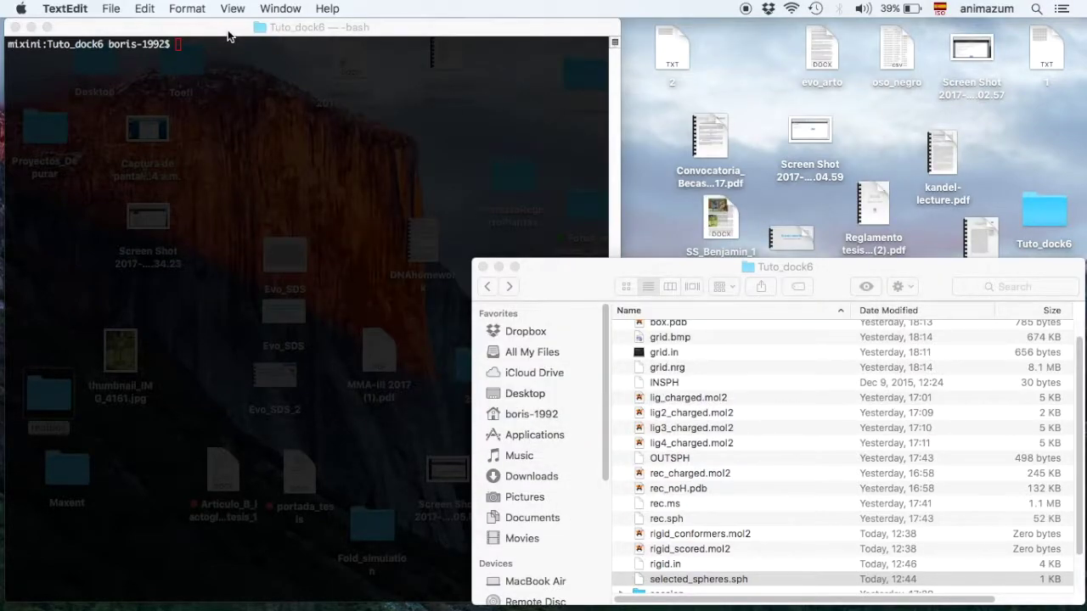
pyautogui.click(275, 175)
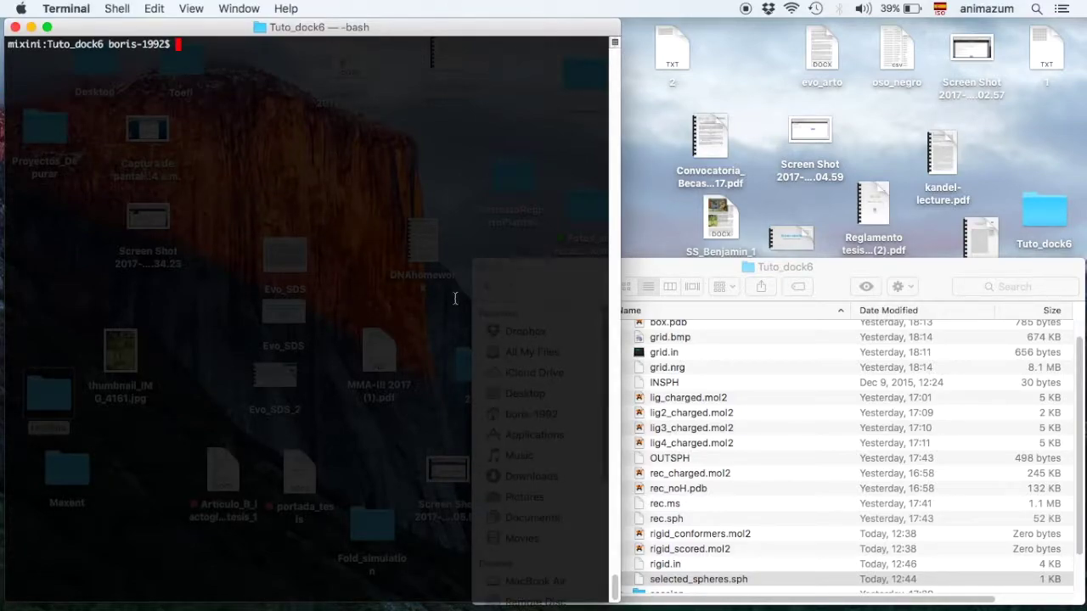
pyautogui.moveTo(468, 606)
pyautogui.write('dock6 -i rig')
pyautogui.press('Tab')
pyautogui.write('.')
pyautogui.press('Tab')
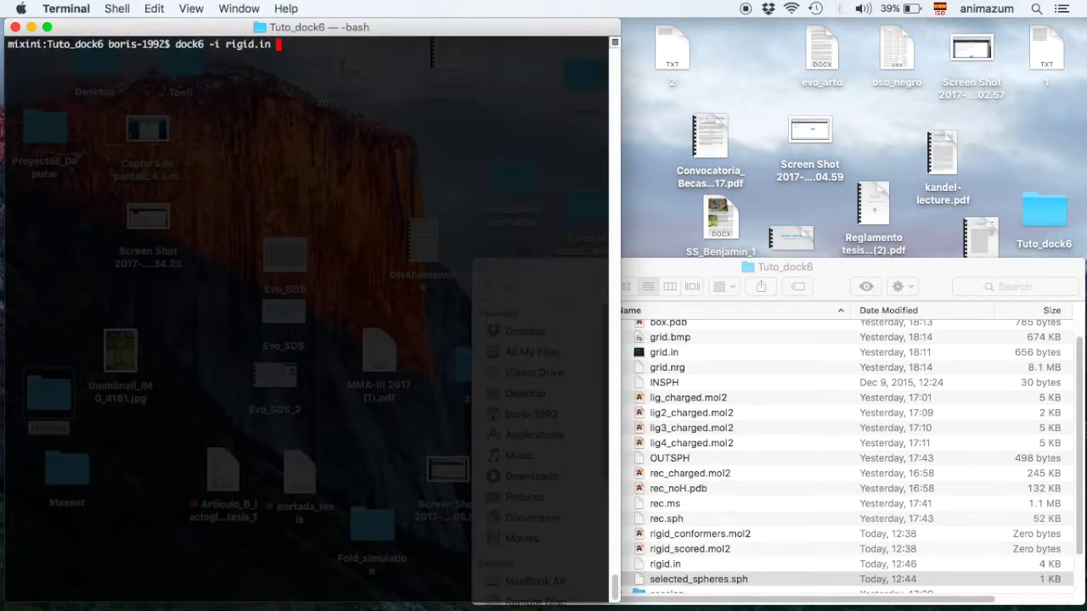
pyautogui.press('Return')
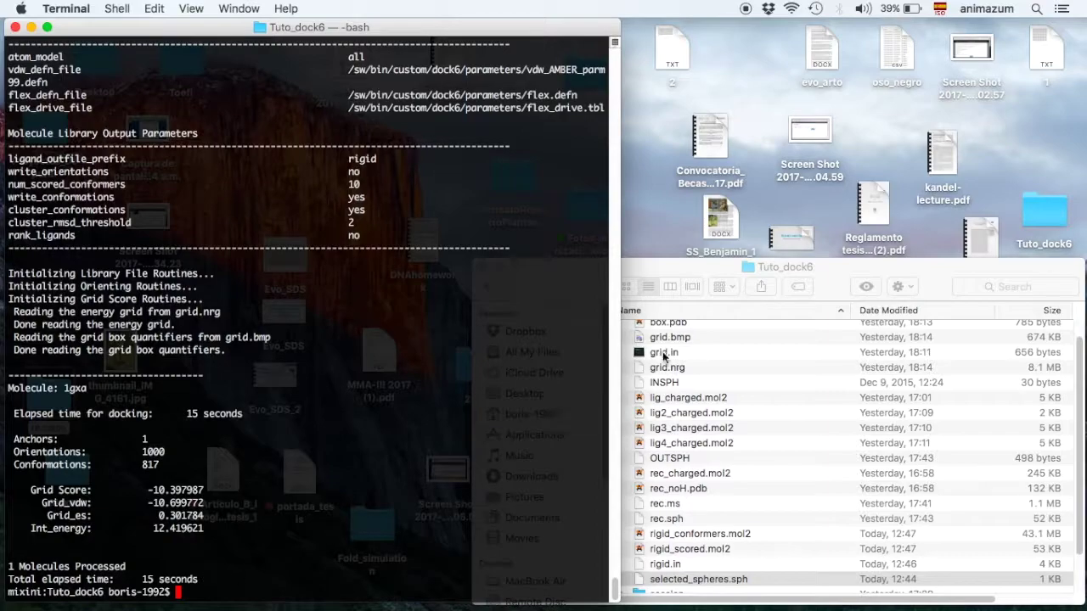
# Step: Reposition the Tuto_dock6 folder to view rigid_scored.mol2 and the other outputs, then launch UCSF Chimera
pyautogui.click(836, 270)
pyautogui.moveTo(836, 267); pyautogui.dragTo(841, 23)
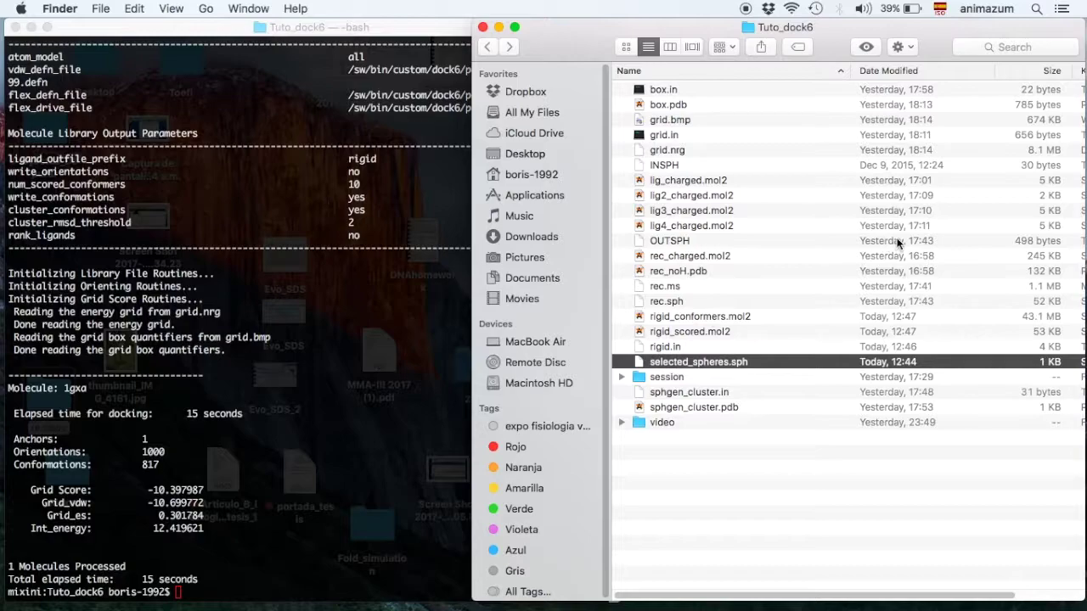
pyautogui.hscroll(3, 922, 212)
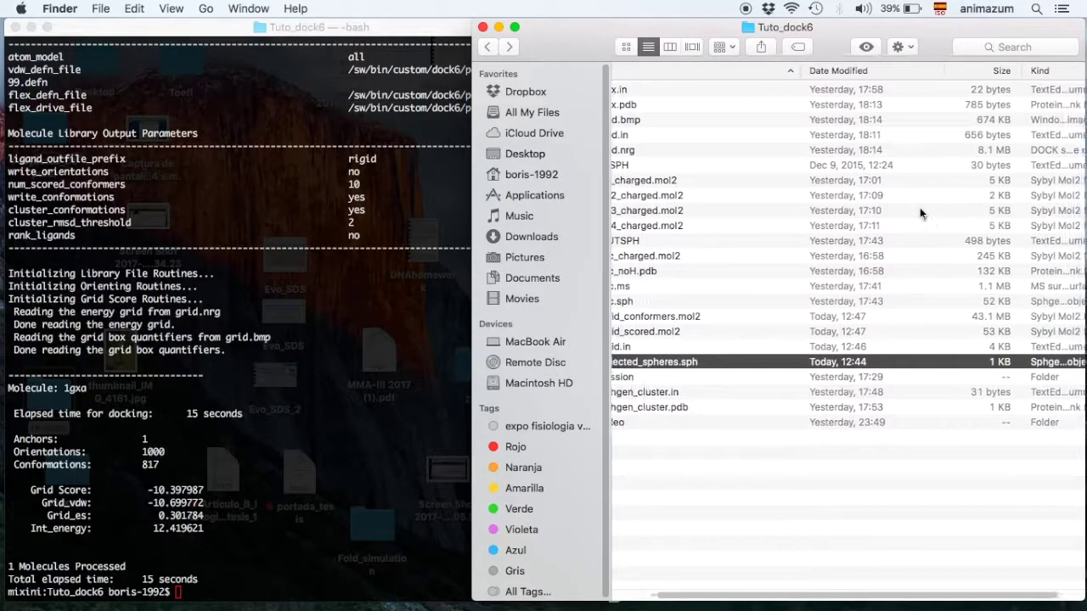
pyautogui.hscroll(-3, 920, 212)
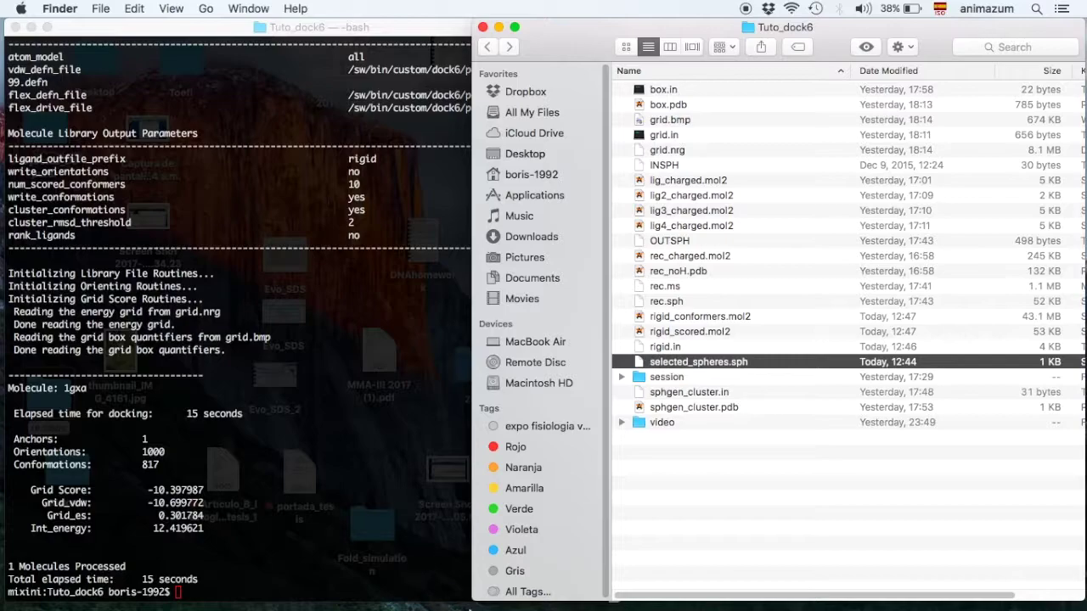
pyautogui.moveTo(518, 594)
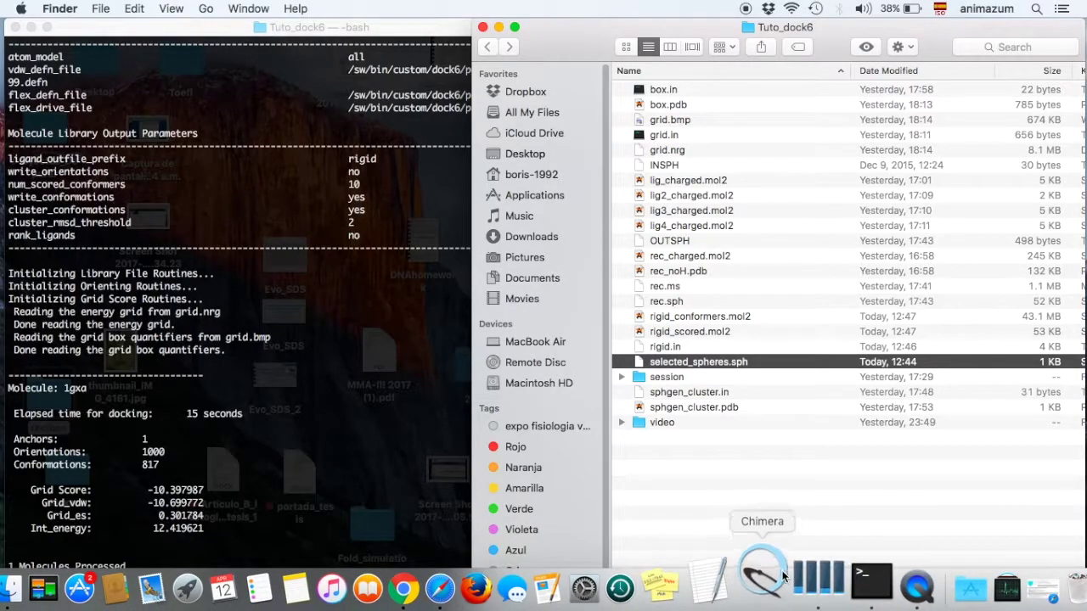
pyautogui.click(782, 575)
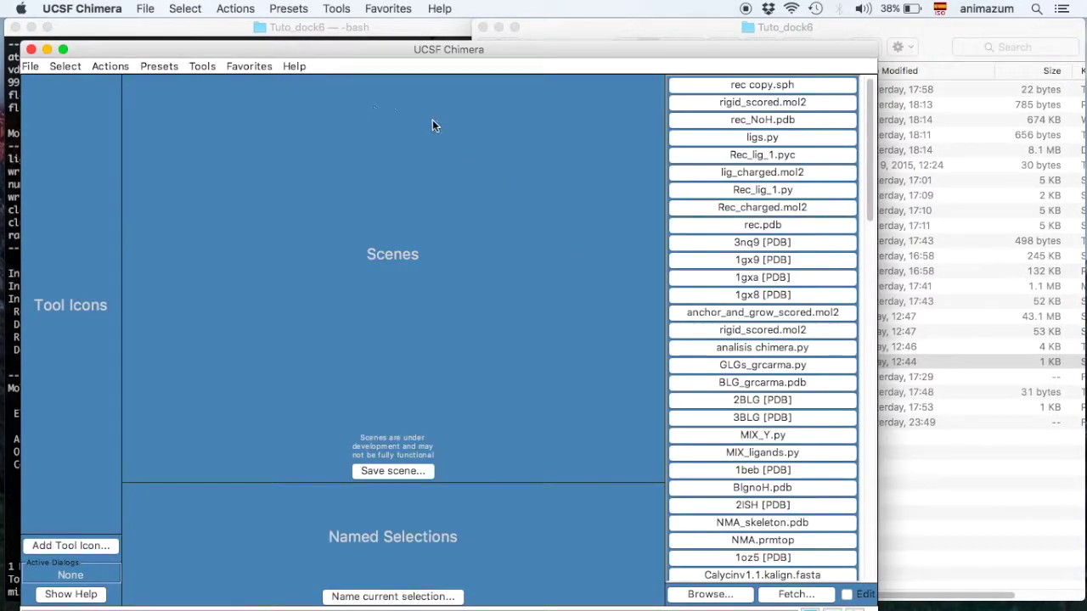
# Step: Load rec_NoH.pdb from Chimera's recent files and rotate the receptor ribbon
pyautogui.moveTo(469, 46); pyautogui.dragTo(451, 23)
pyautogui.moveTo(742, 148); pyautogui.dragTo(745, 140)
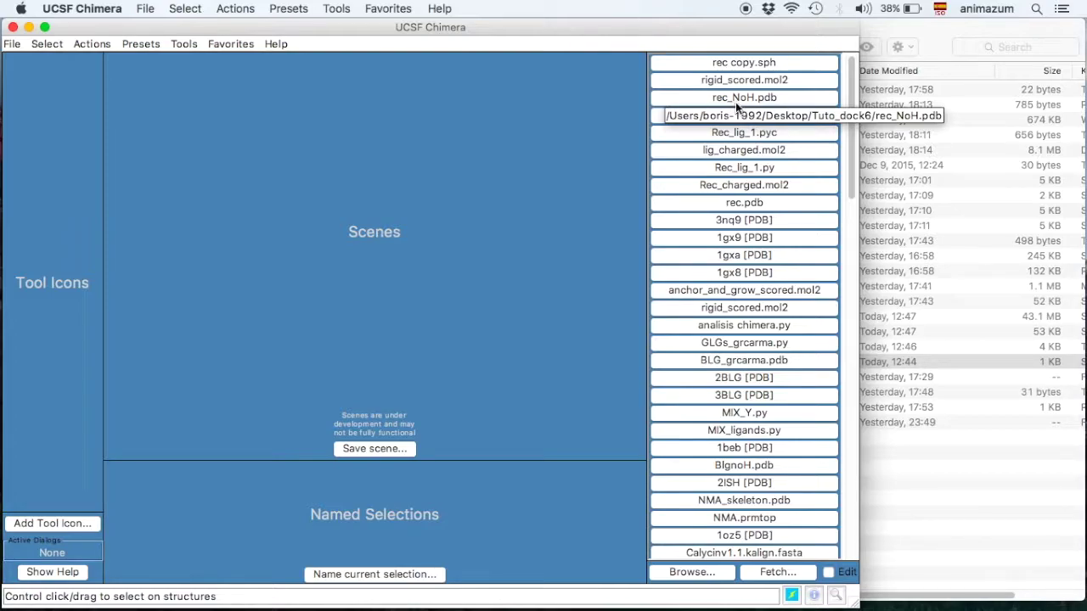
pyautogui.click(736, 102)
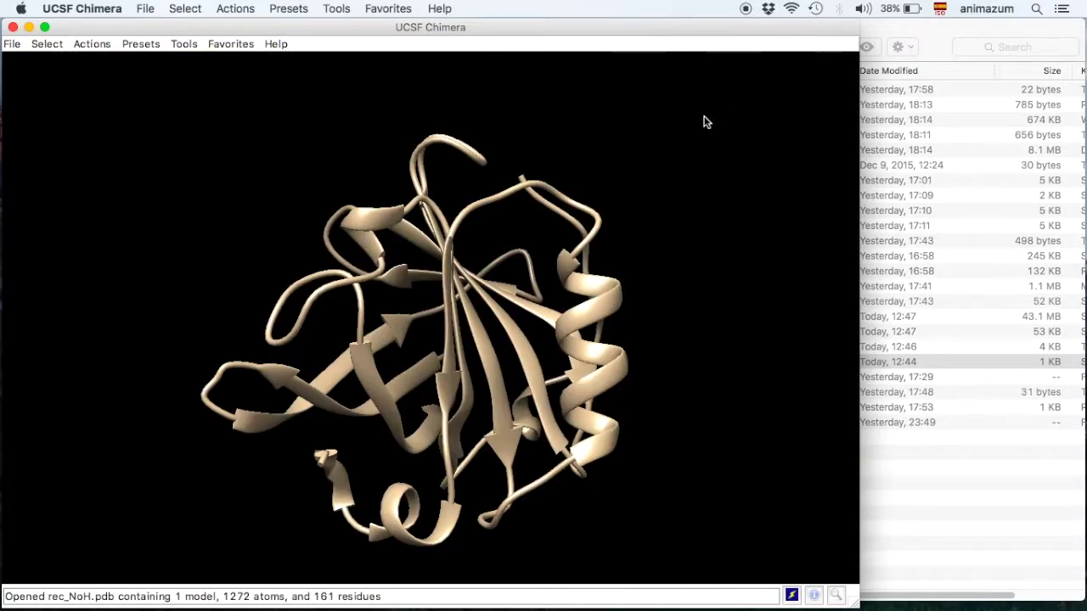
pyautogui.moveTo(571, 349); pyautogui.dragTo(537, 357)
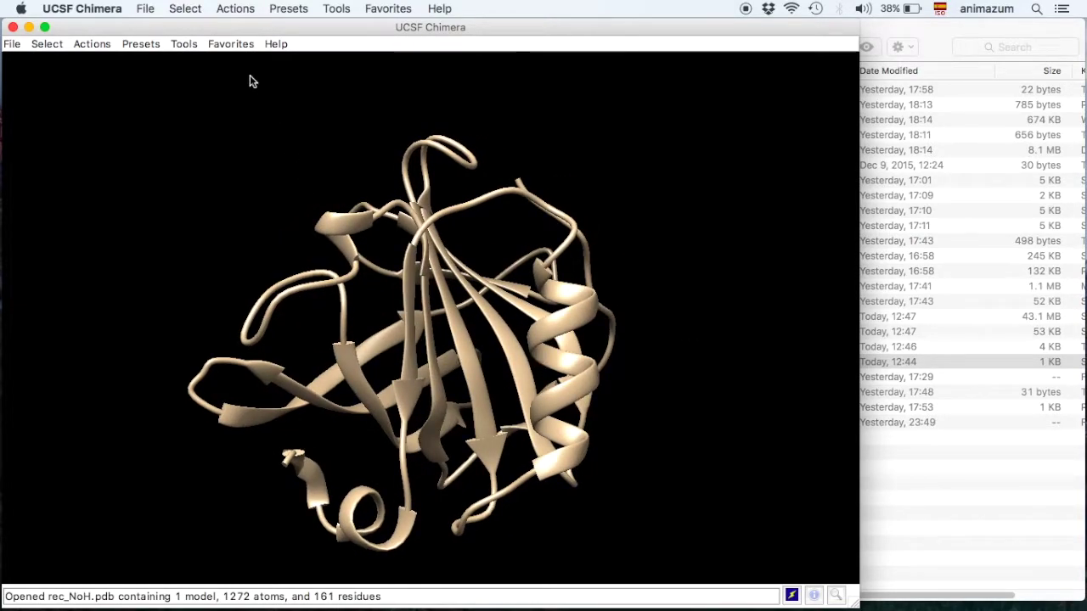
pyautogui.click(191, 46)
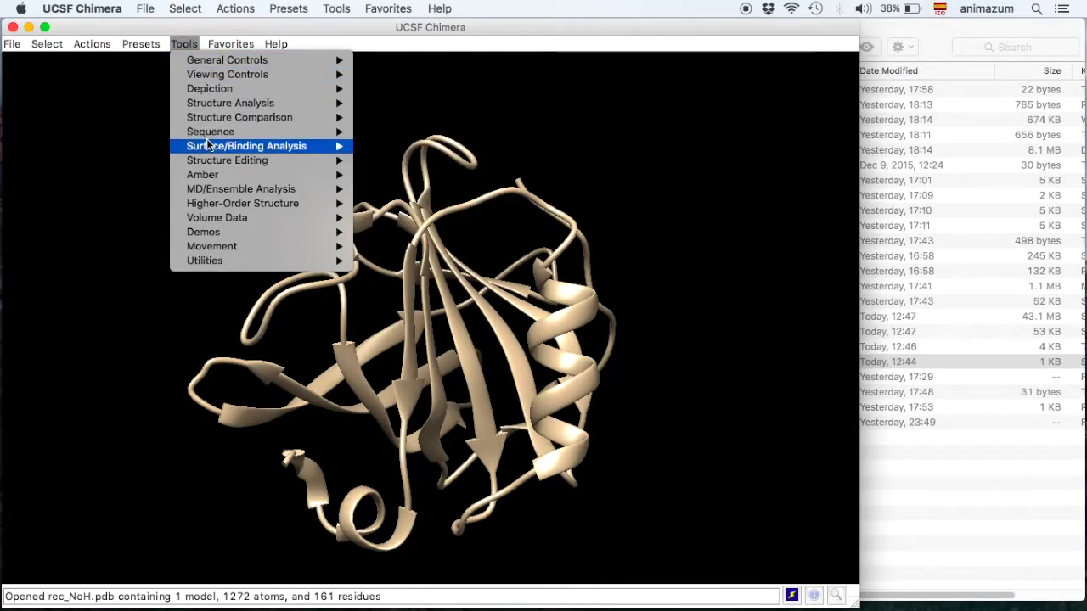
# Step: Open rigid_scored.mol2 in ViewDock as Dock 4, 5 or 6 results
pyautogui.moveTo(208, 144)
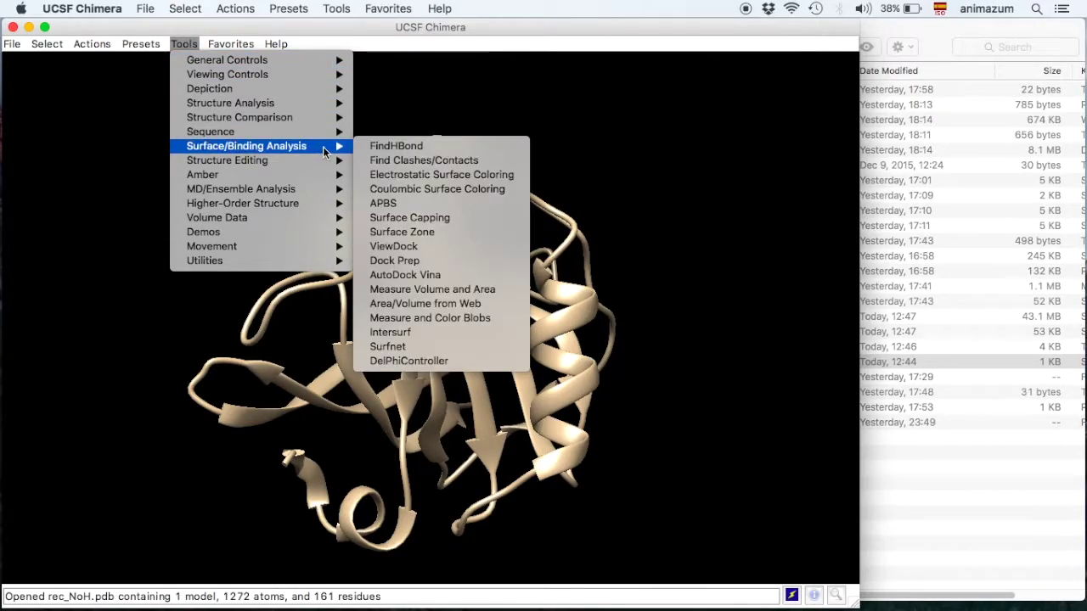
pyautogui.click(422, 246)
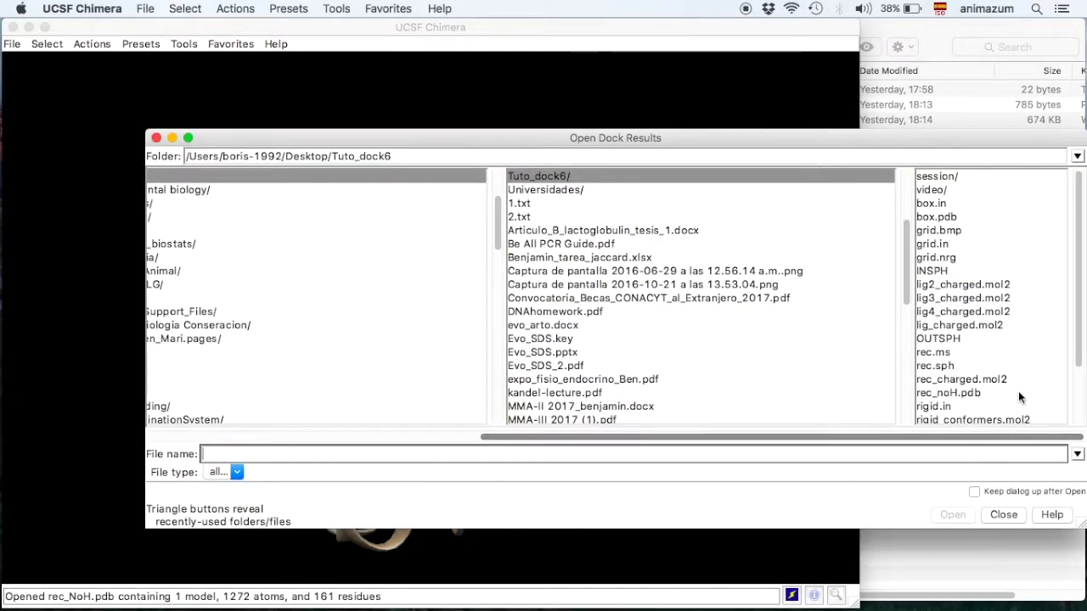
pyautogui.moveTo(1074, 299); pyautogui.dragTo(1082, 374)
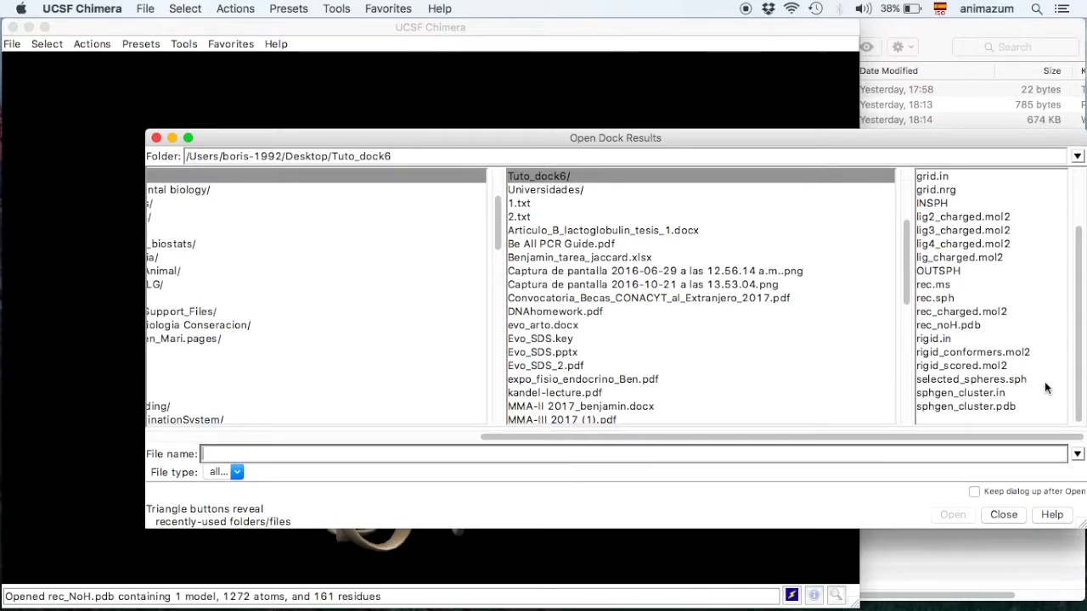
pyautogui.click(972, 366)
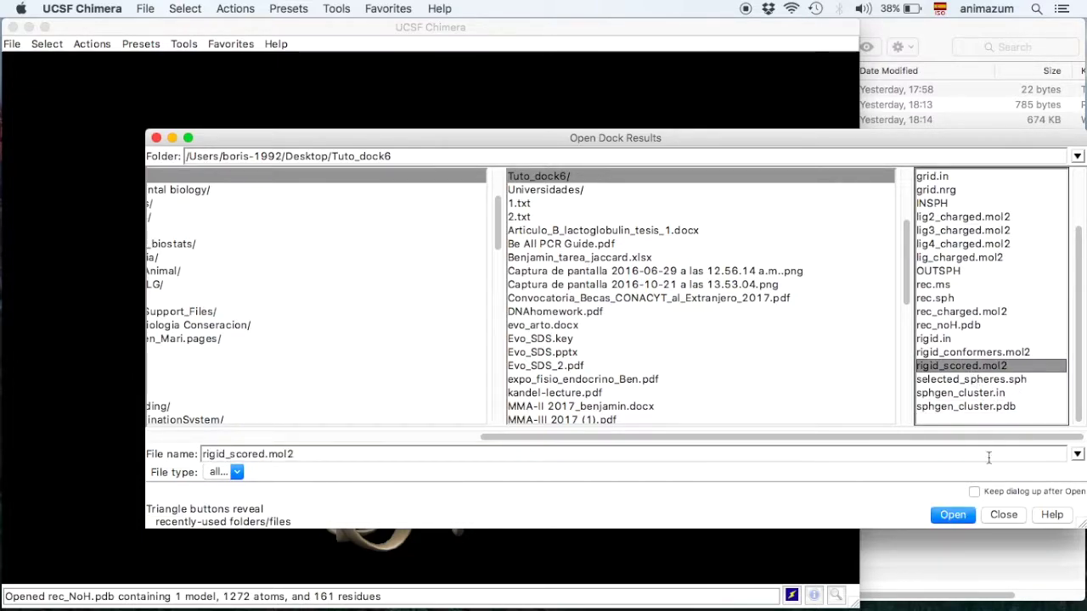
pyautogui.click(961, 515)
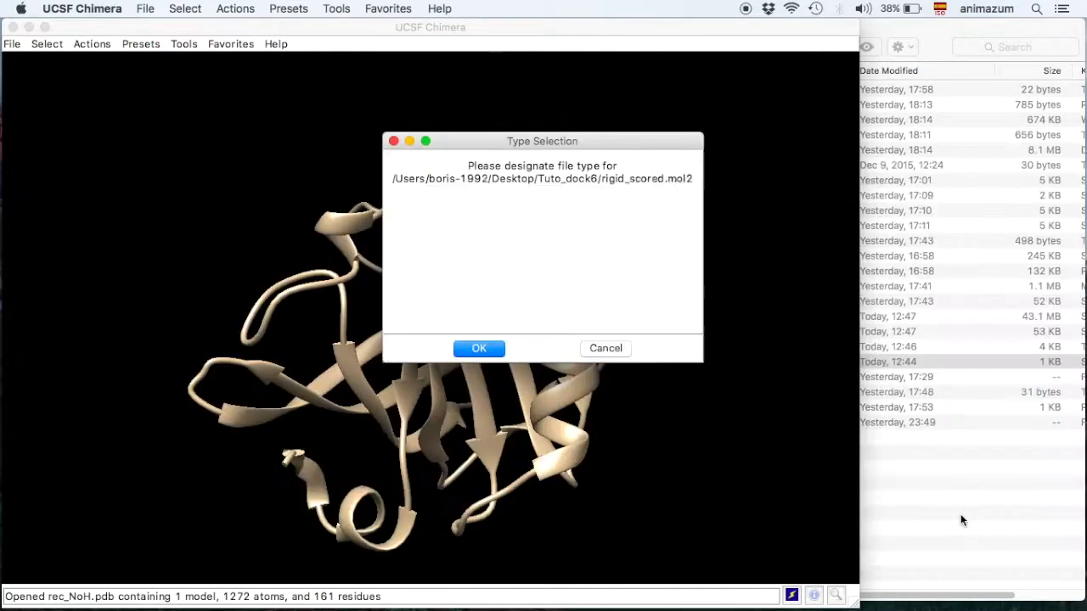
pyautogui.click(462, 250)
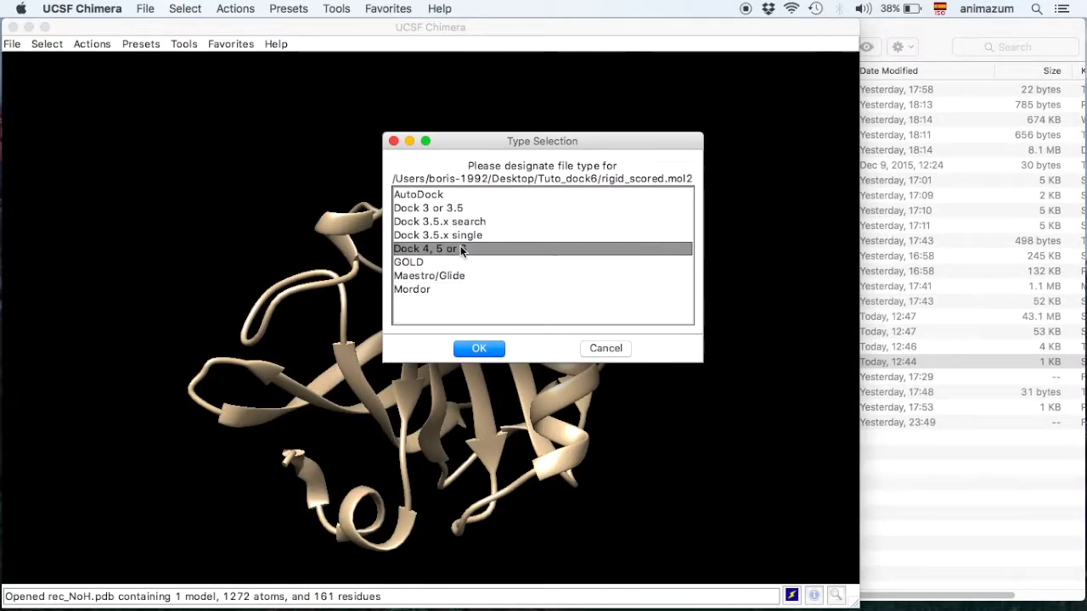
pyautogui.click(479, 348)
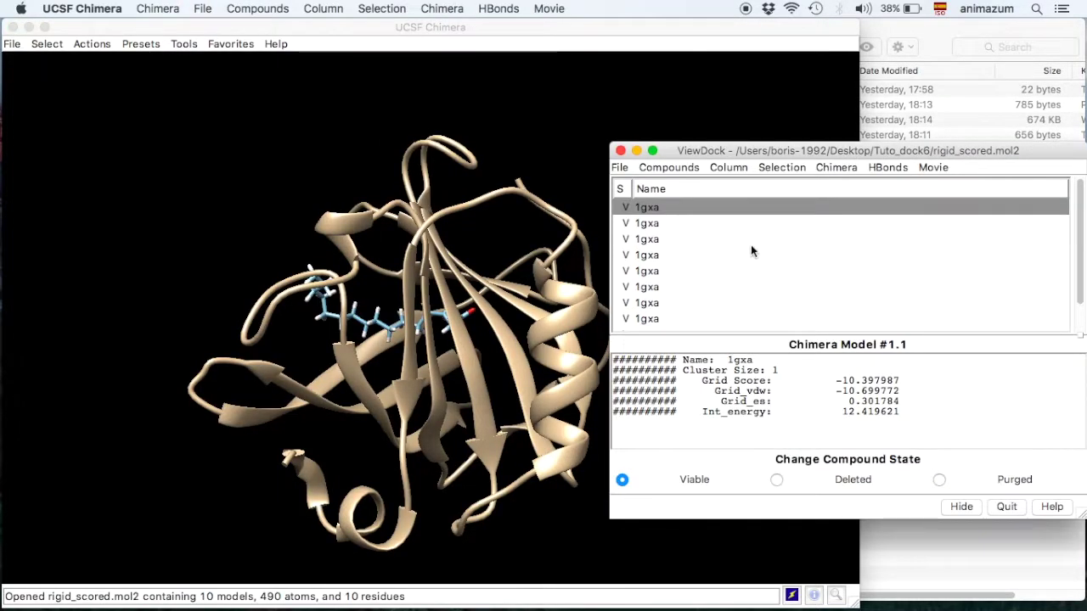
# Step: Step through the ten rigid 1gxa poses in ViewDock, rotating the complex to inspect each ligand
pyautogui.moveTo(610, 233); pyautogui.dragTo(715, 234)
pyautogui.moveTo(403, 260); pyautogui.dragTo(495, 432)
pyautogui.click(884, 255)
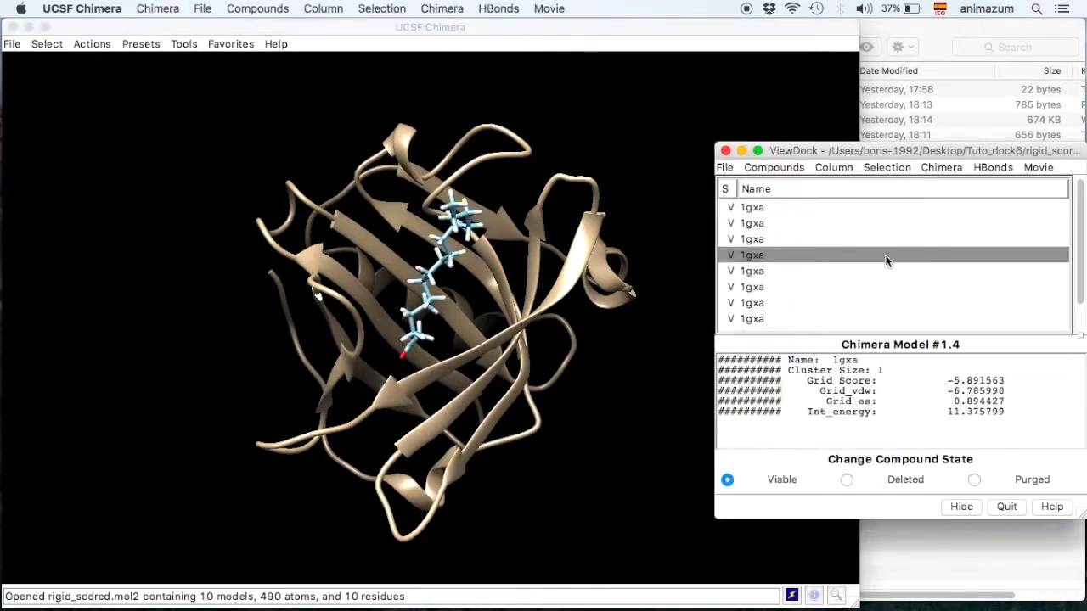
pyautogui.click(782, 211)
pyautogui.press('Down')
pyautogui.press('Down')
pyautogui.press('Down')
pyautogui.press('Down')
pyautogui.press('Down')
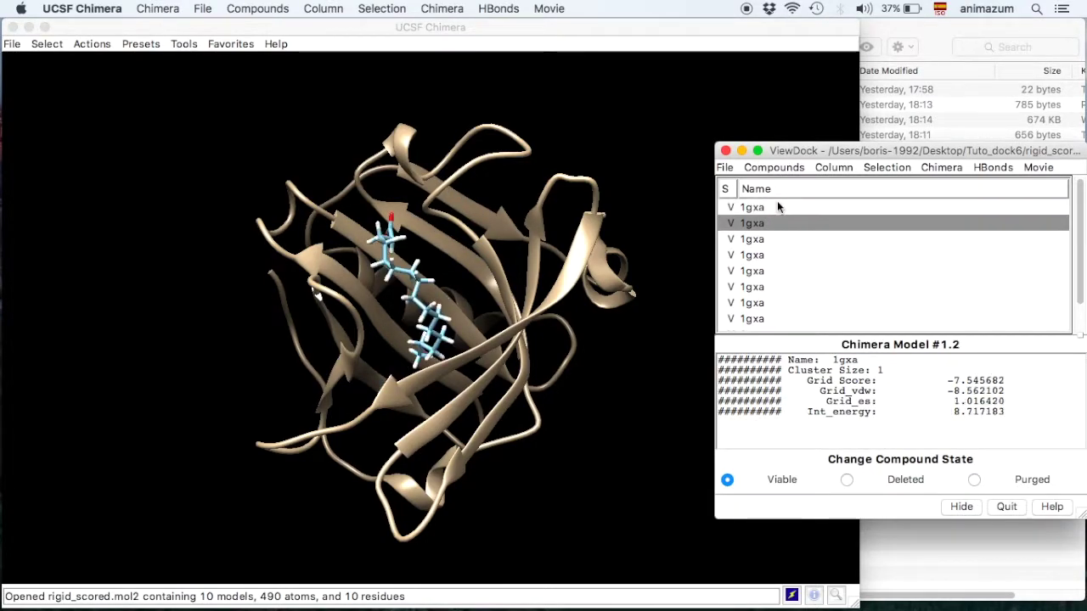
pyautogui.press('Down')
pyautogui.press('Down')
pyautogui.press('Down')
pyautogui.press('Down')
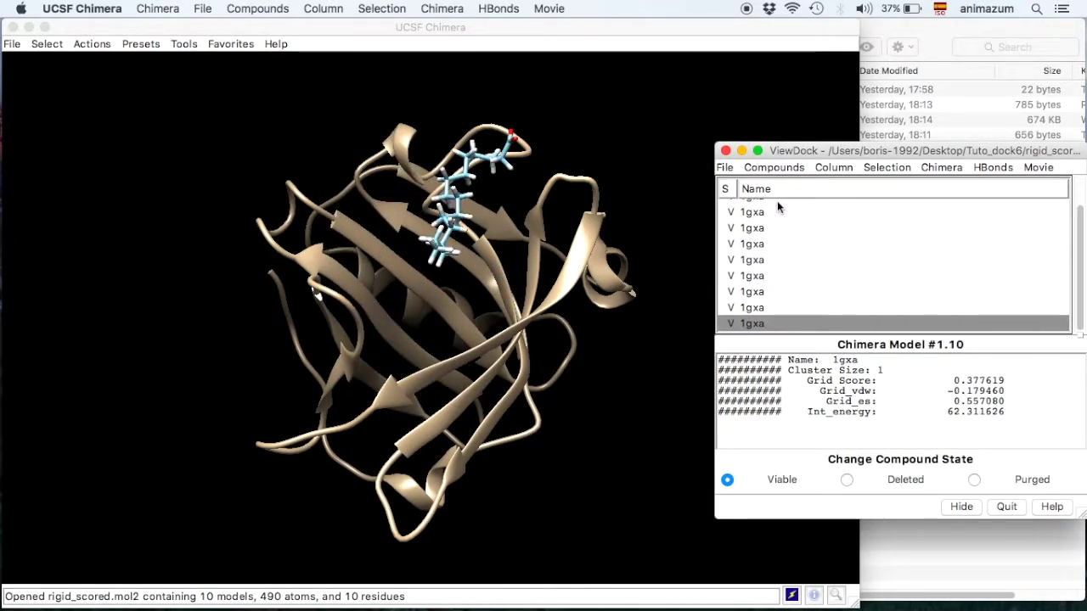
pyautogui.press('Up')
pyautogui.press('Up')
pyautogui.press('Up')
pyautogui.press('Up')
pyautogui.press('Up')
pyautogui.press('Up')
pyautogui.press('Up')
pyautogui.press('Up')
pyautogui.press('Up')
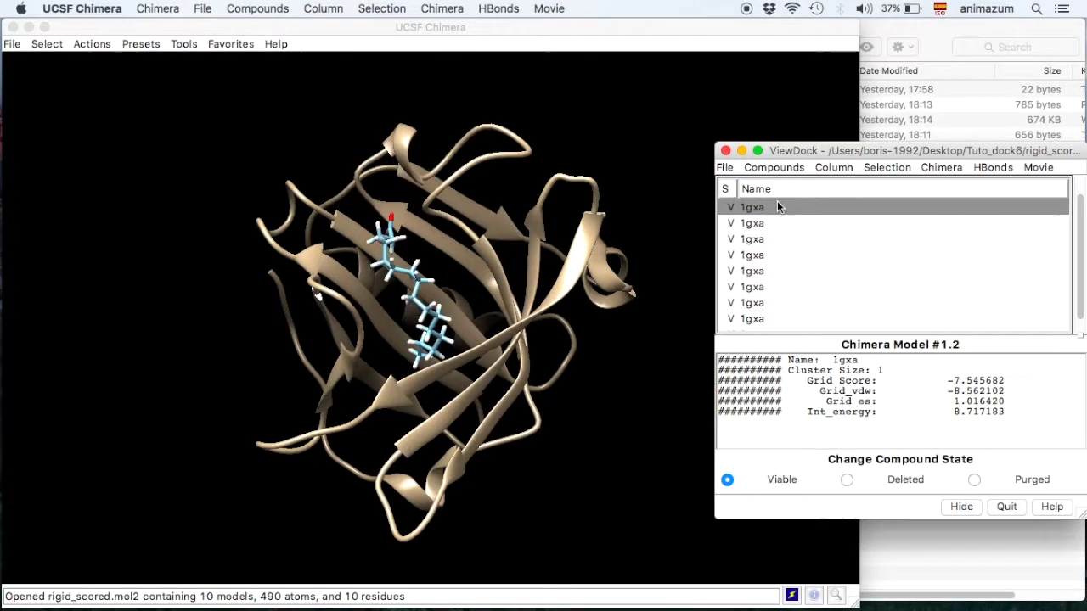
pyautogui.press('Down')
pyautogui.press('Down')
pyautogui.press('Down')
pyautogui.press('Down')
pyautogui.press('Down')
pyautogui.press('Down')
pyautogui.press('Down')
pyautogui.press('Down')
pyautogui.press('Down')
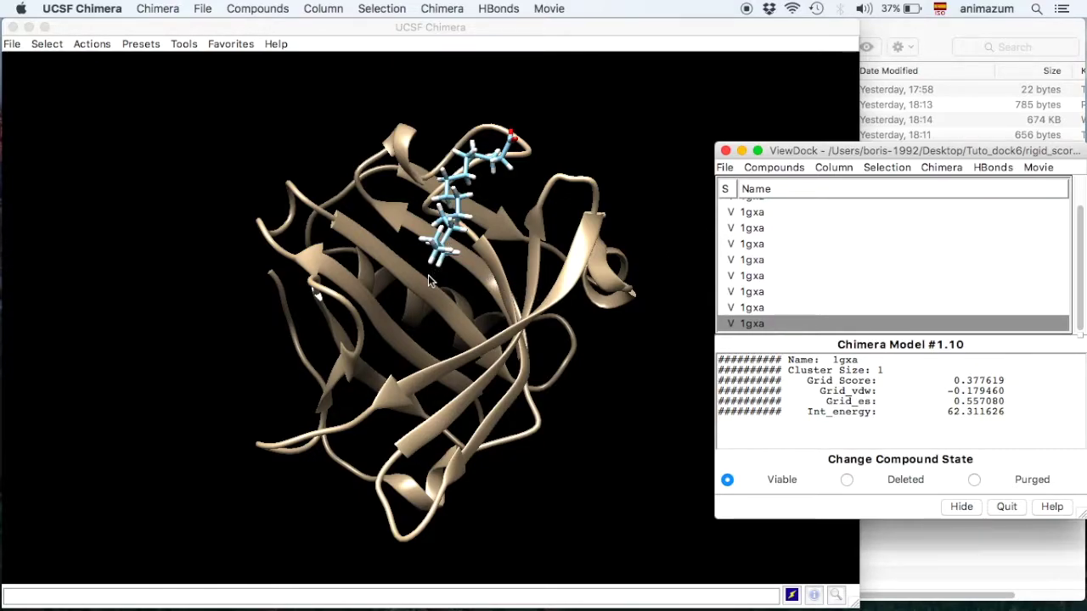
pyautogui.moveTo(429, 280); pyautogui.dragTo(382, 355)
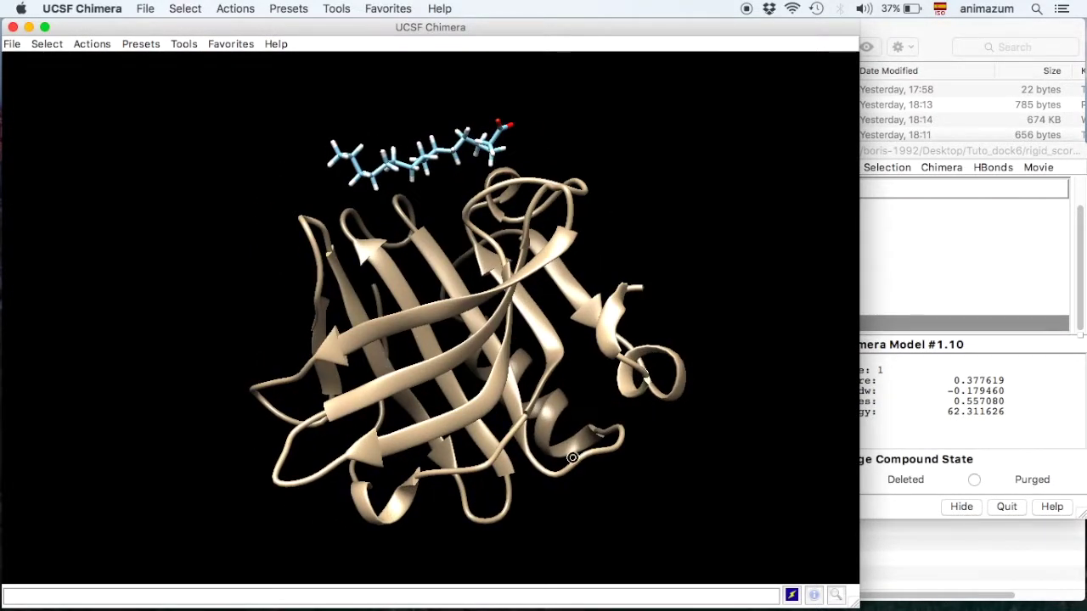
pyautogui.moveTo(572, 458); pyautogui.dragTo(484, 451)
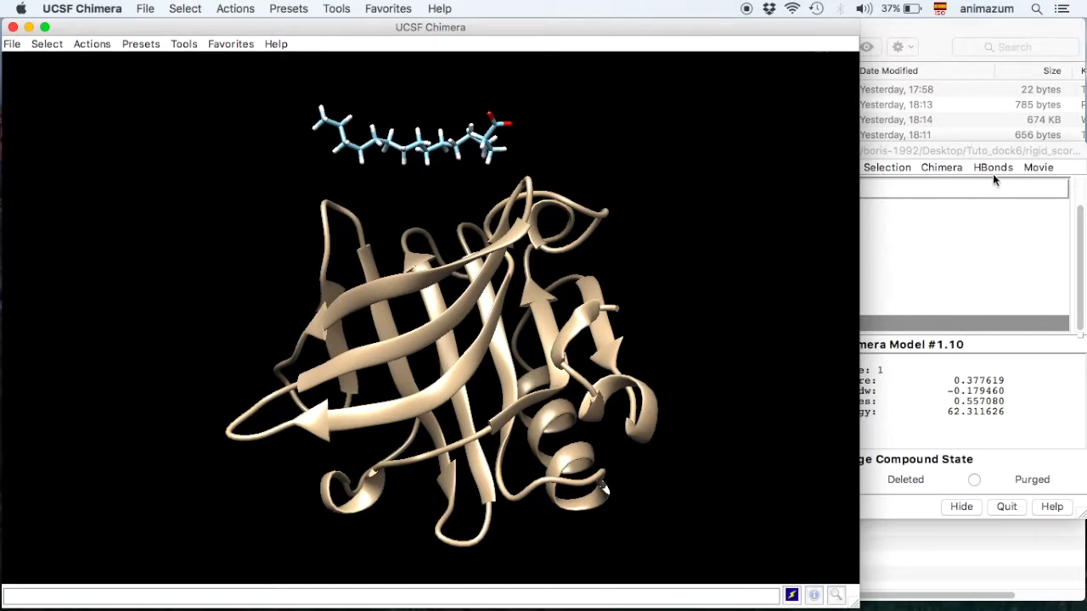
pyautogui.click(980, 152)
pyautogui.press('Up')
pyautogui.press('Up')
pyautogui.press('Up')
pyautogui.press('Up')
pyautogui.press('Up')
pyautogui.press('Up')
pyautogui.press('Up')
pyautogui.press('Up')
pyautogui.press('Up')
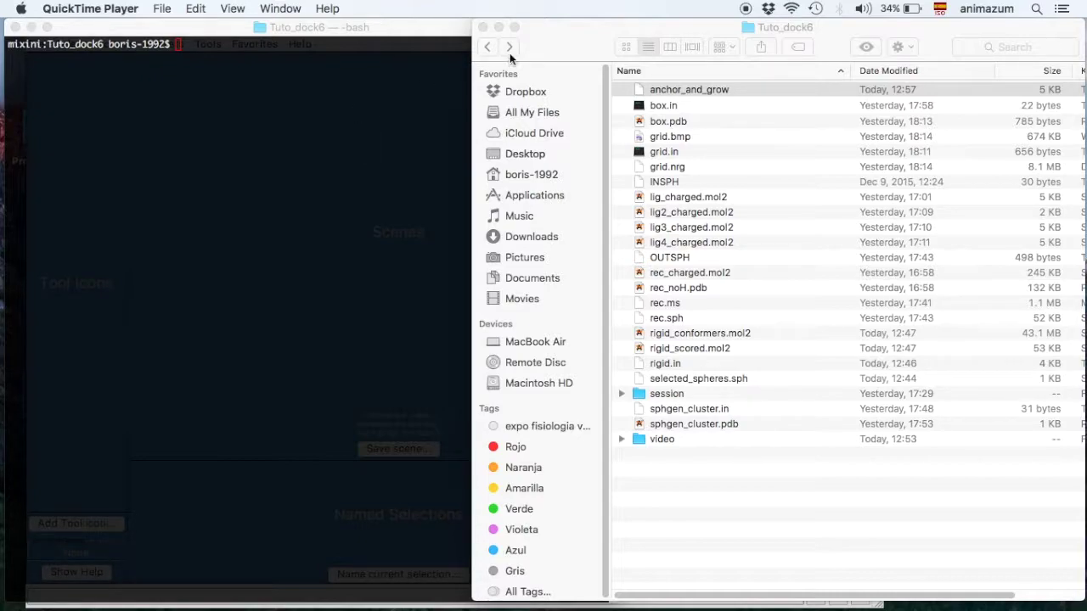
# Step: Open the anchor_and_grow input and highlight its ligand_atom_file line and selected_spheres.sph value
pyautogui.doubleClick(663, 91)
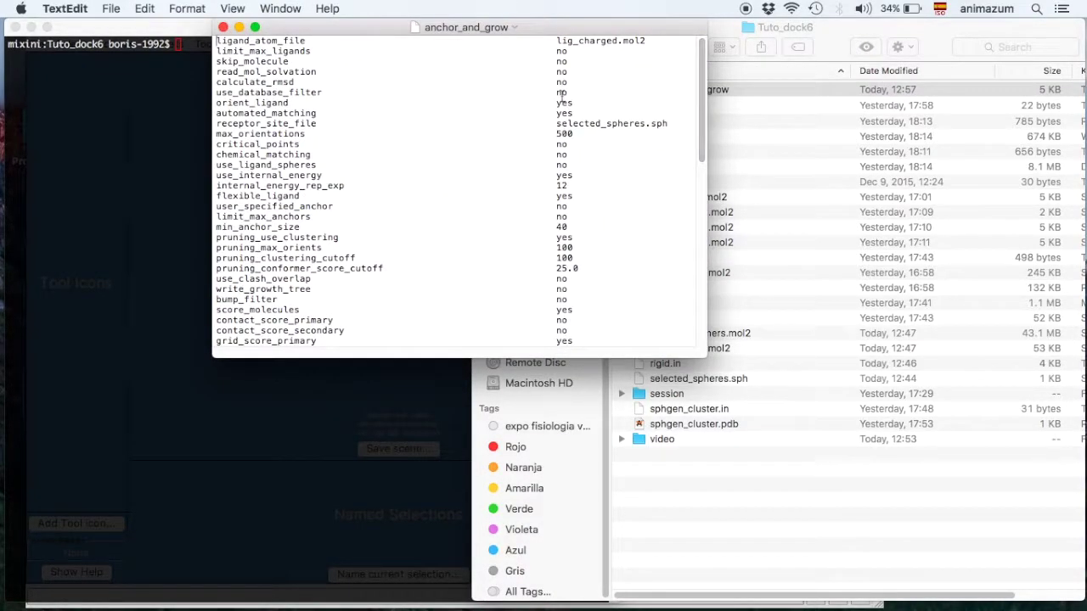
pyautogui.moveTo(320, 43); pyautogui.dragTo(663, 39)
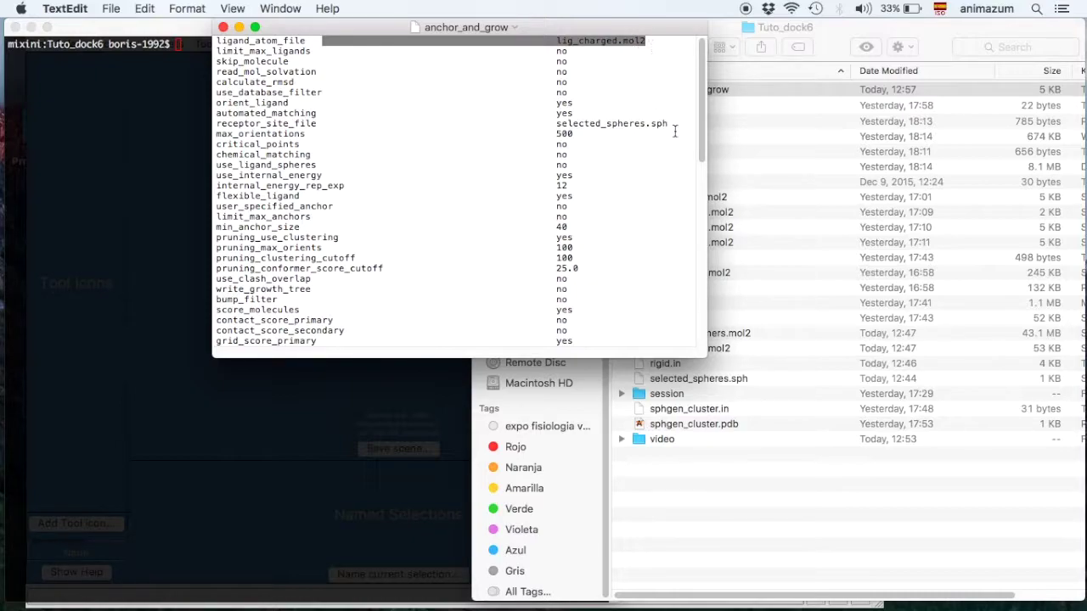
pyautogui.moveTo(670, 124); pyautogui.dragTo(556, 128)
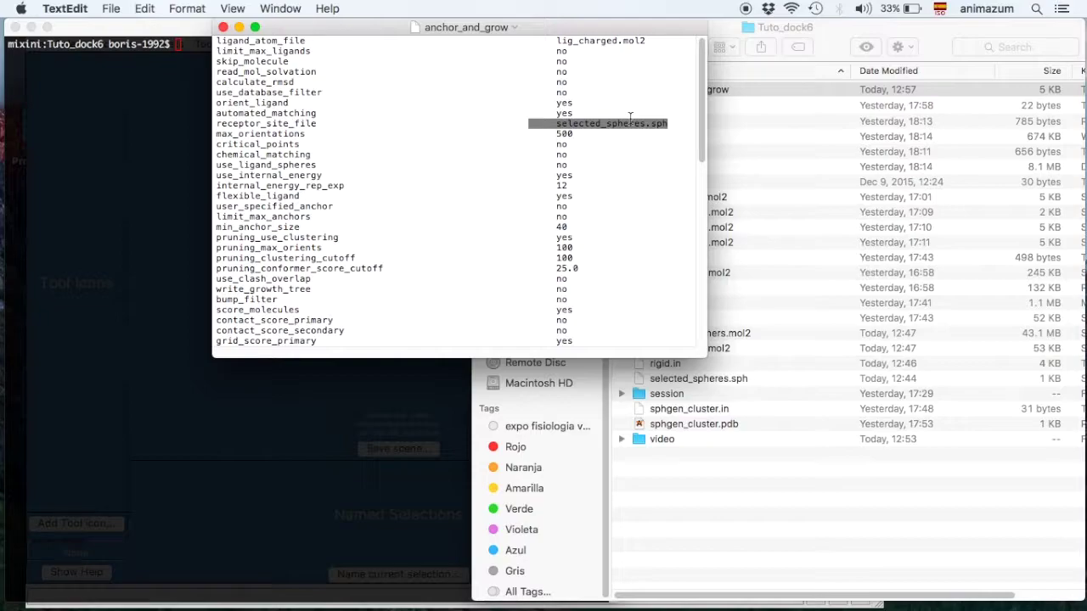
pyautogui.click(723, 34)
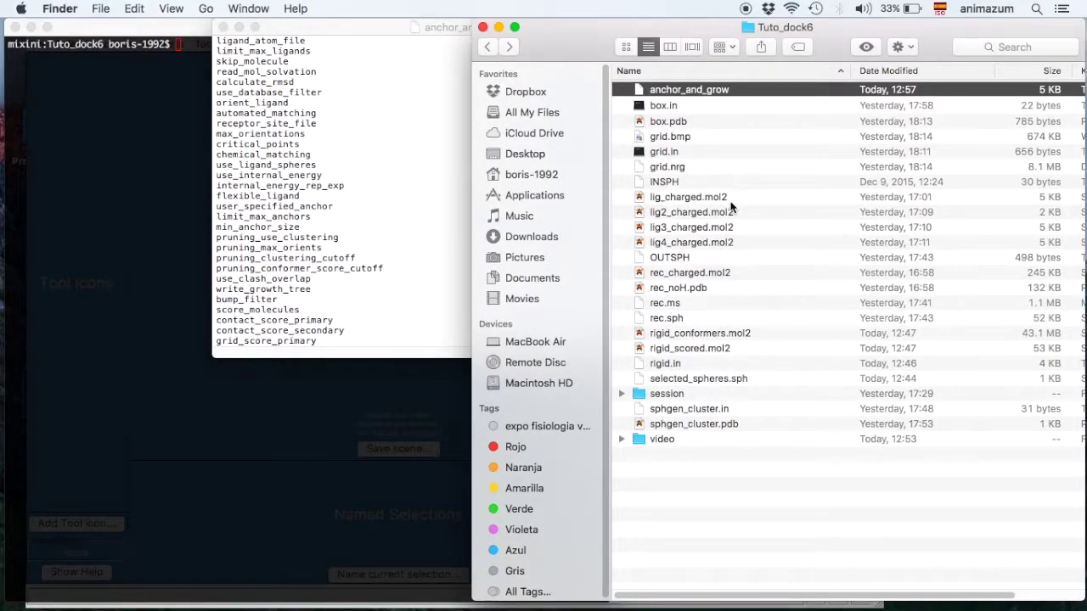
pyautogui.click(666, 319)
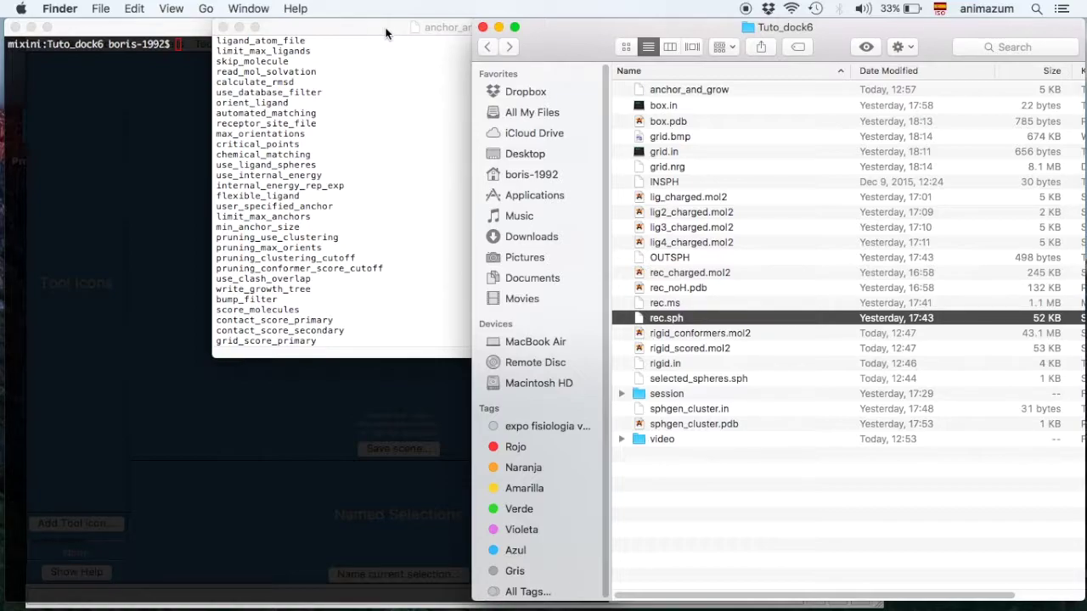
pyautogui.moveTo(385, 32); pyautogui.dragTo(269, 29)
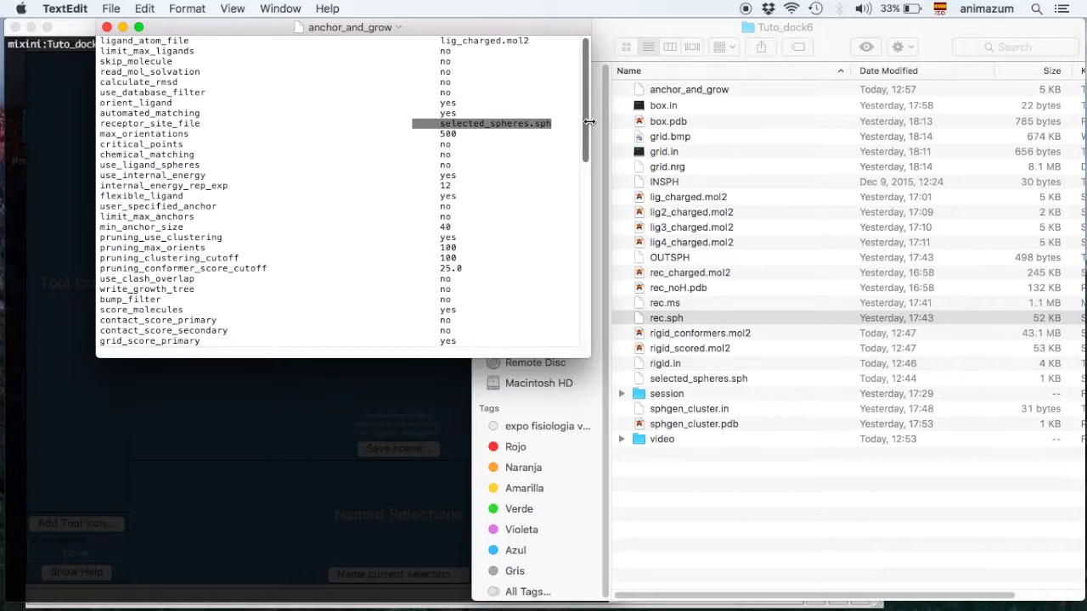
# Step: Scroll through the anchor_and_grow parameters and highlight the grid score prefix 'grid'
pyautogui.scroll(-1, 589, 123)
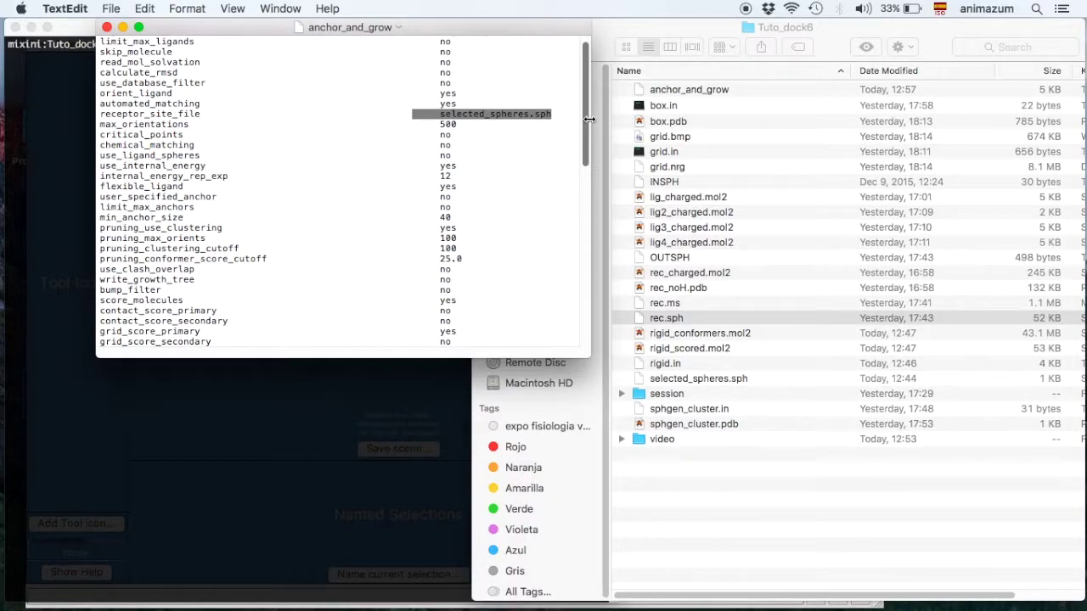
pyautogui.moveTo(583, 116); pyautogui.dragTo(577, 201)
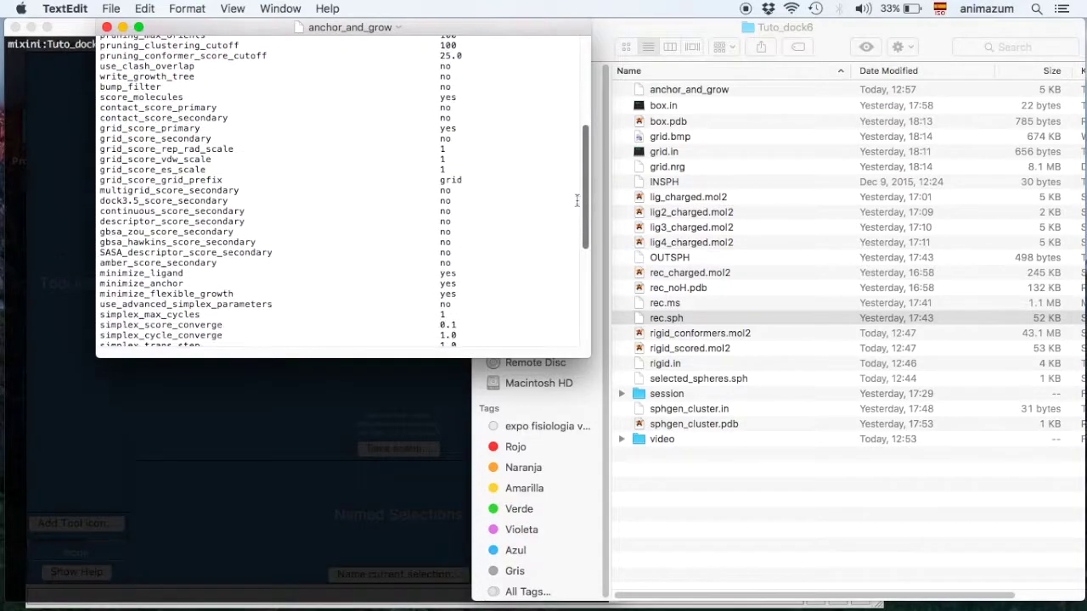
pyautogui.doubleClick(459, 180)
pyautogui.moveTo(586, 156); pyautogui.dragTo(585, 259)
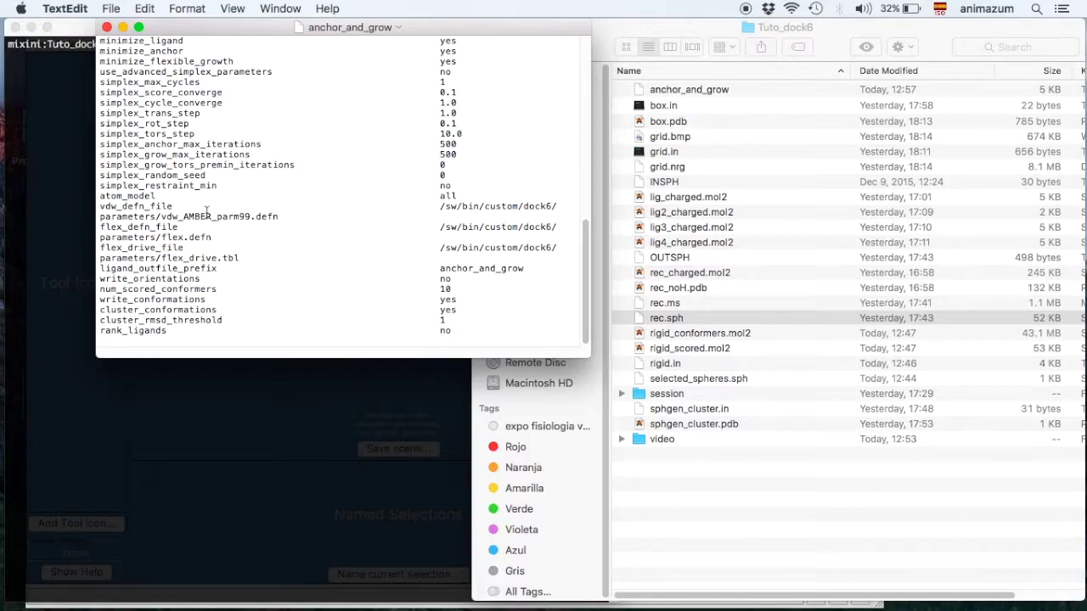
# Step: Widen the window so the vdw and flex parameter paths fit on one line each, then close the file
pyautogui.moveTo(101, 217); pyautogui.dragTo(538, 258)
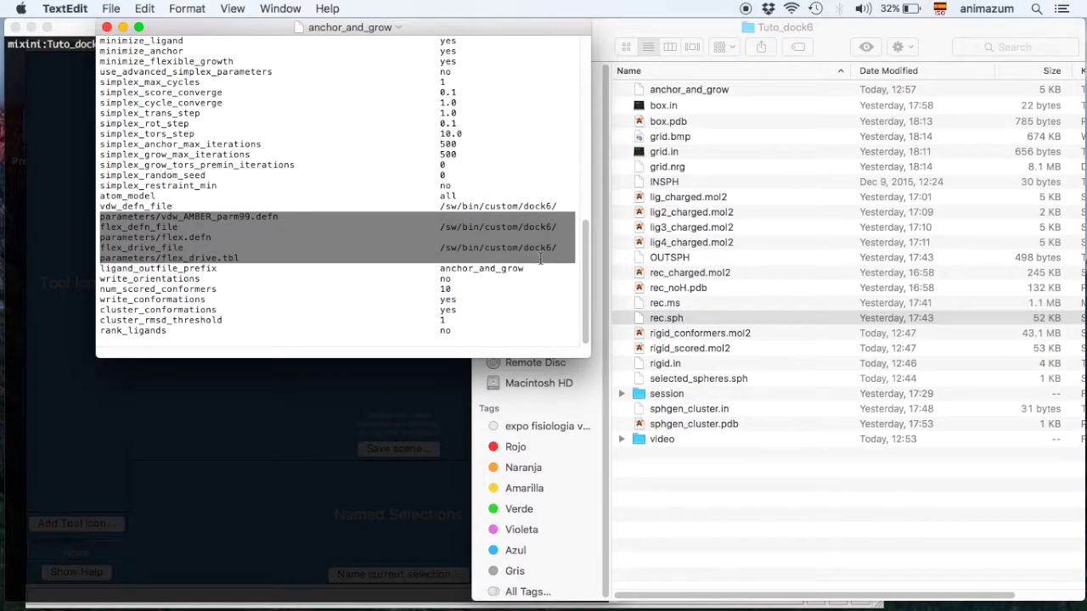
pyautogui.moveTo(589, 215); pyautogui.dragTo(679, 218)
pyautogui.click(630, 248)
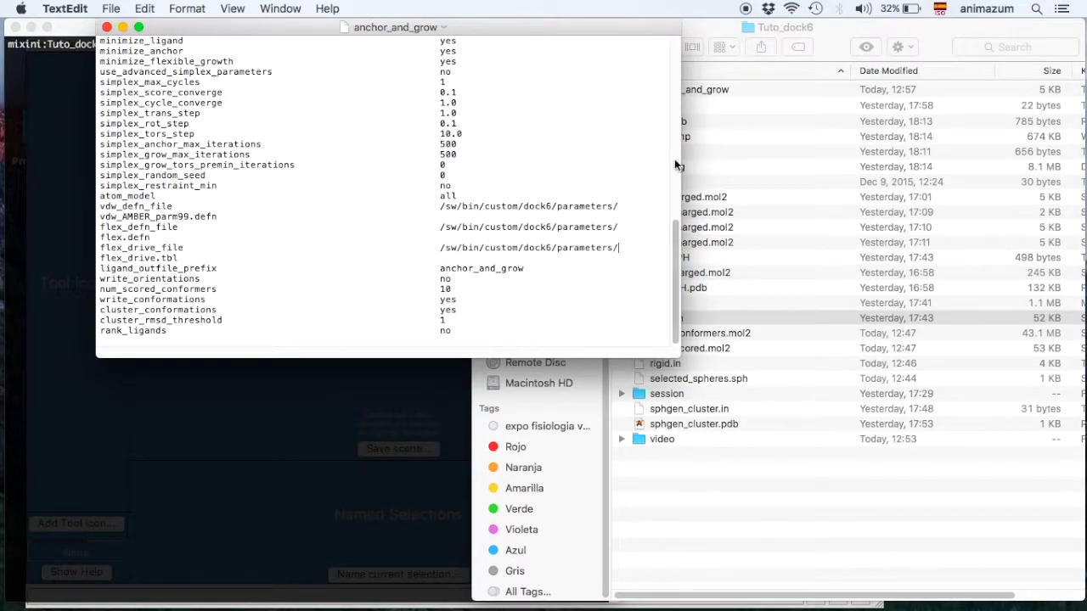
pyautogui.moveTo(679, 161); pyautogui.dragTo(757, 155)
pyautogui.moveTo(702, 261); pyautogui.dragTo(88, 237)
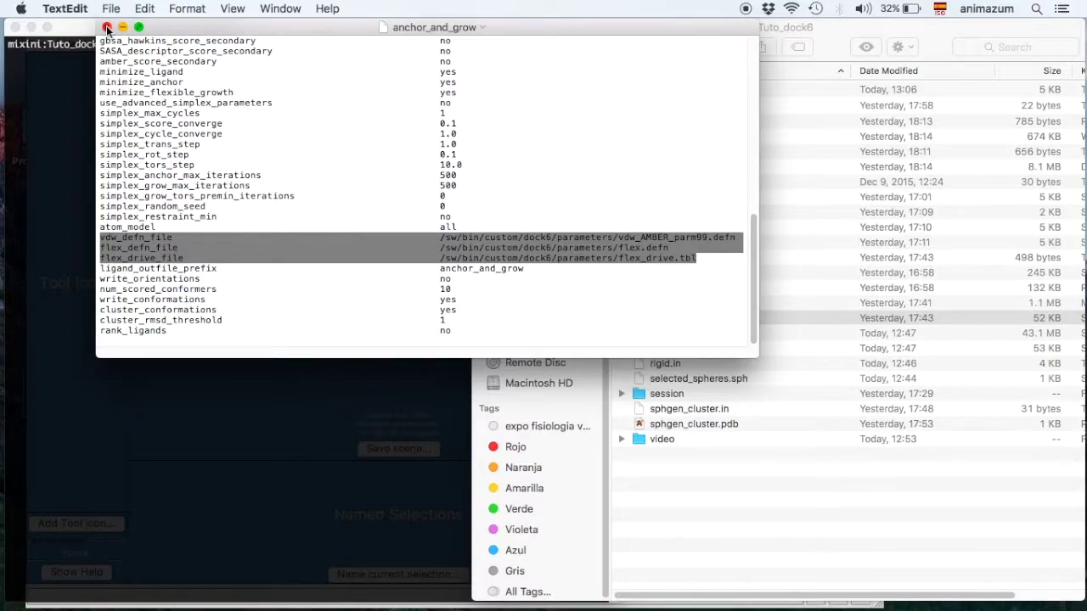
pyautogui.click(106, 27)
pyautogui.click(206, 176)
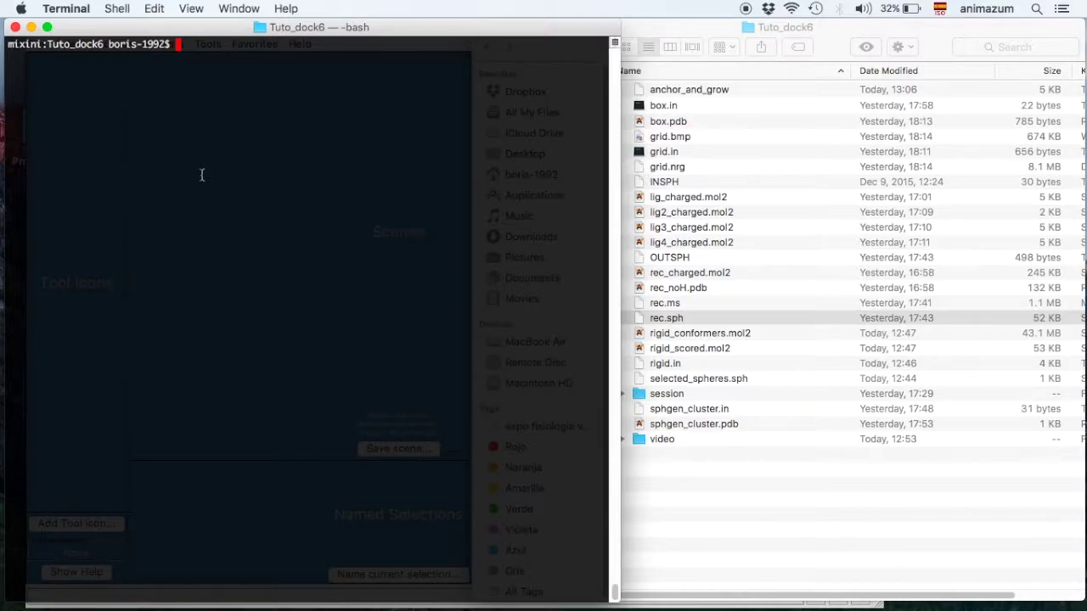
# Step: Run dock6 -i anchor_and_grow.in, docking 1gxa to a top grid score of -13.011333
pyautogui.write('dock6 -i a')
pyautogui.press('Tab')
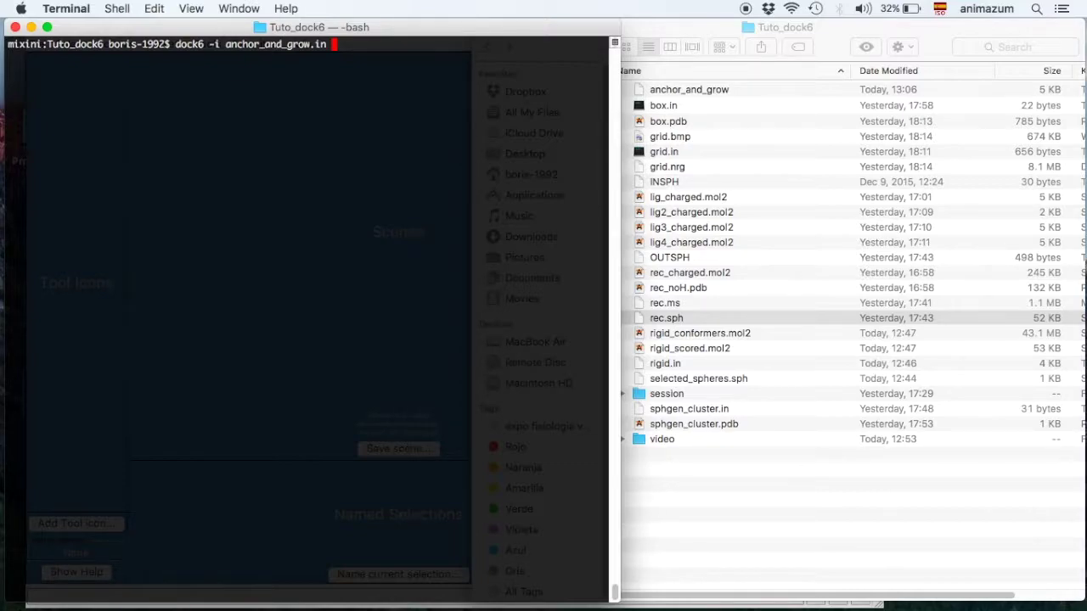
pyautogui.press('Return')
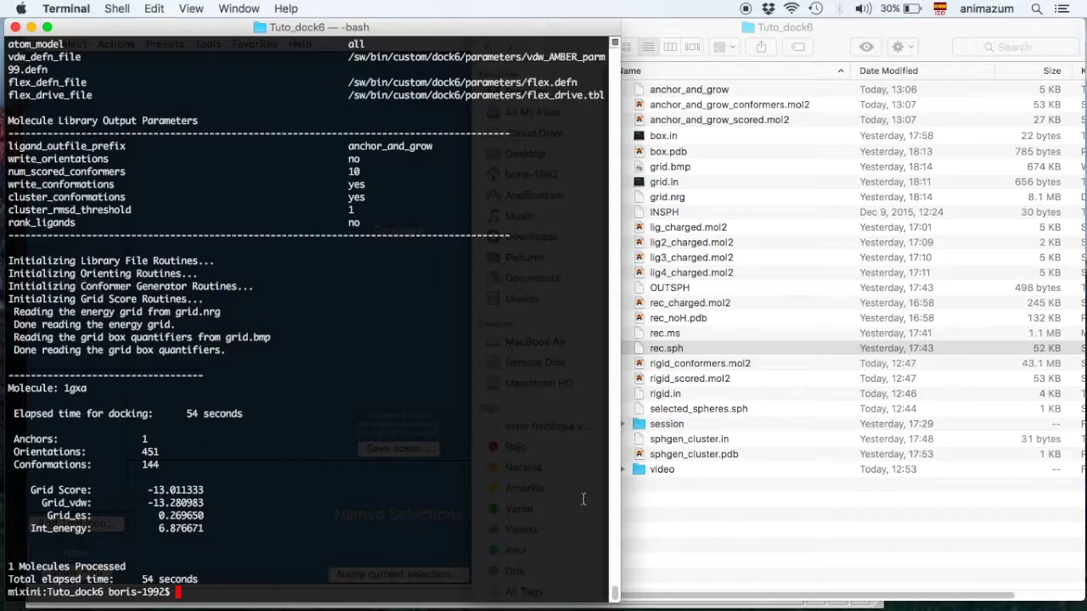
# Step: Reload rec_NoH.pdb in Chimera and start ViewDock from Tools > Surface/Binding Analysis
pyautogui.moveTo(692, 594)
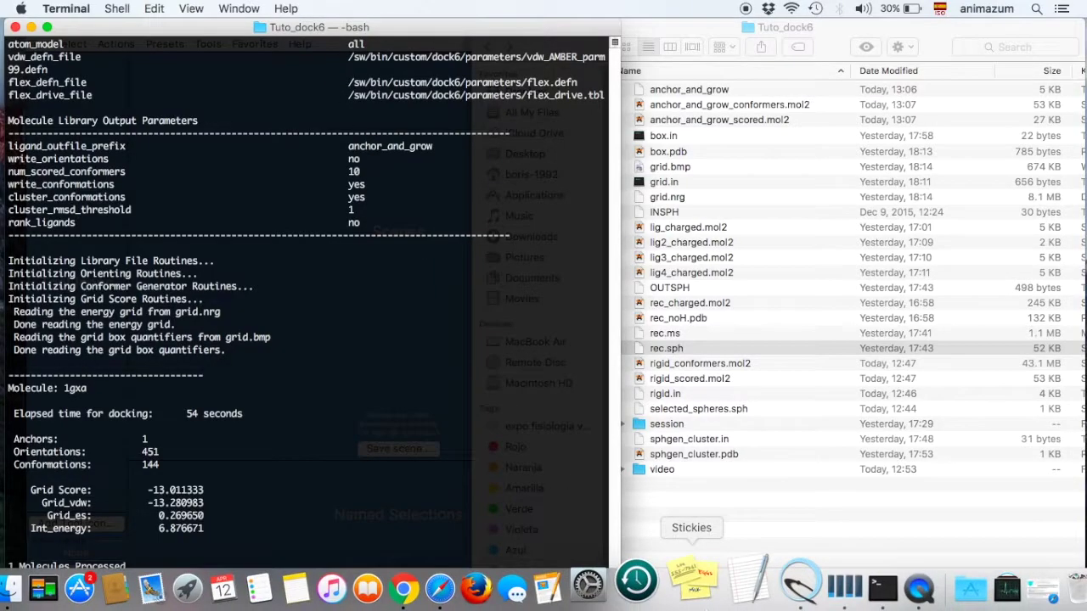
pyautogui.click(798, 586)
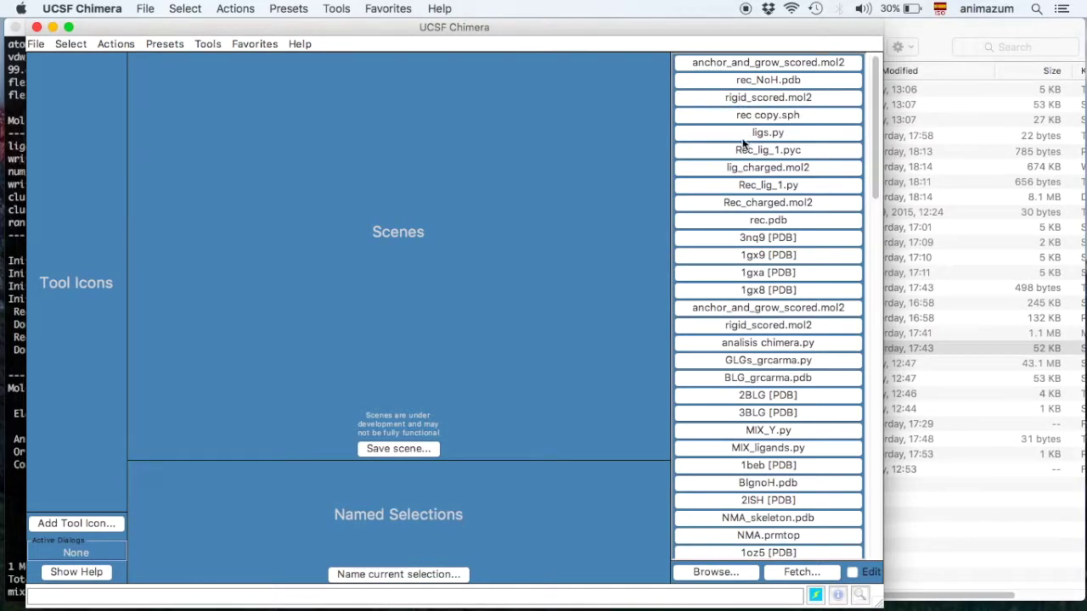
pyautogui.click(725, 80)
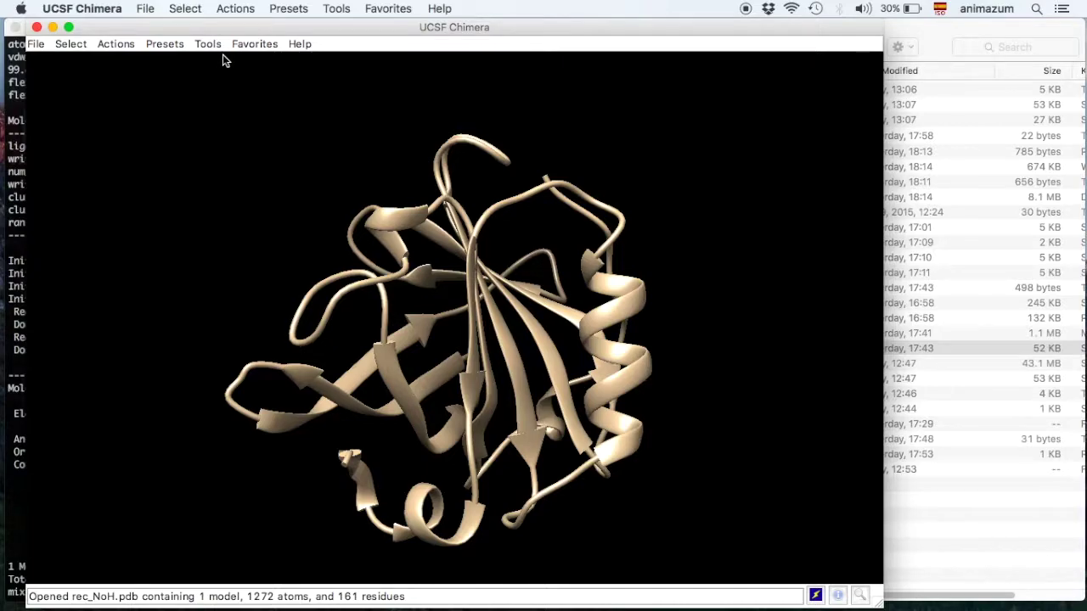
pyautogui.click(210, 46)
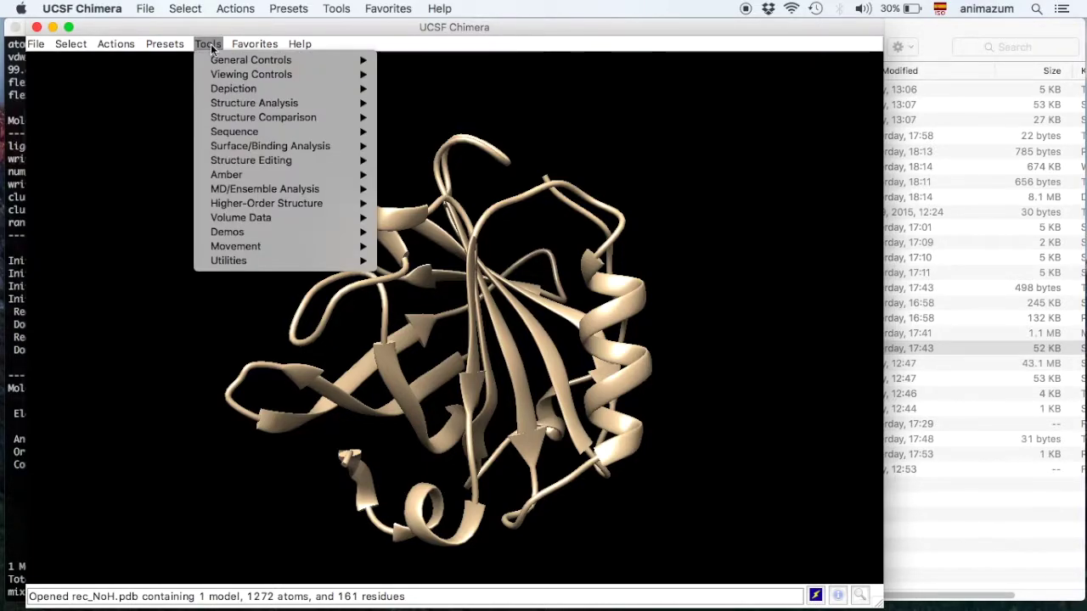
pyautogui.moveTo(258, 139)
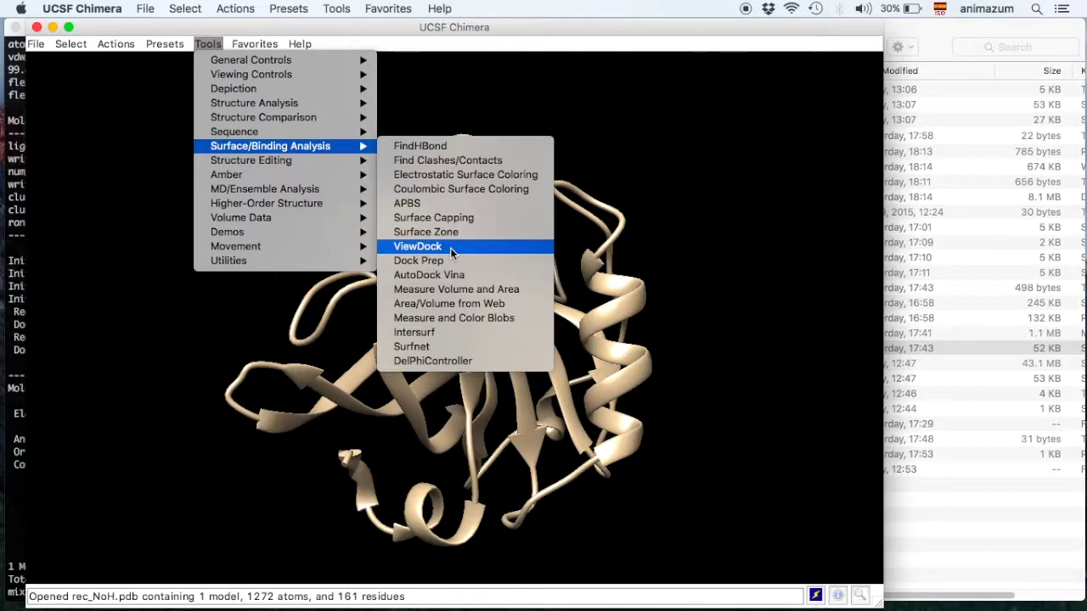
pyautogui.click(450, 247)
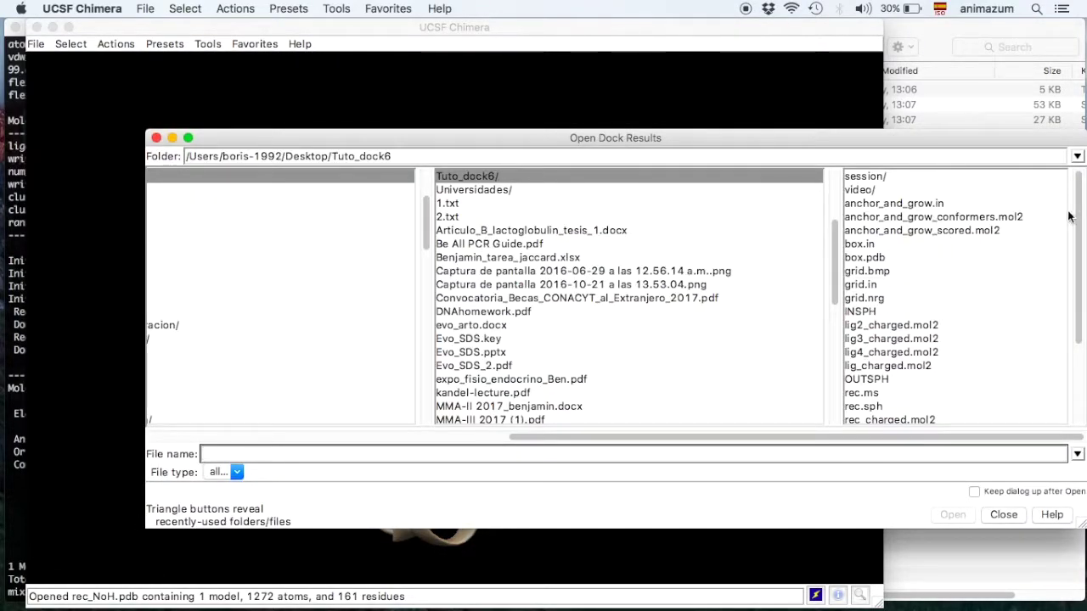
# Step: Open anchor_and_grow_scored.mol2 in ViewDock as Dock 4, 5 or 6 output
pyautogui.moveTo(1082, 216); pyautogui.dragTo(1081, 285)
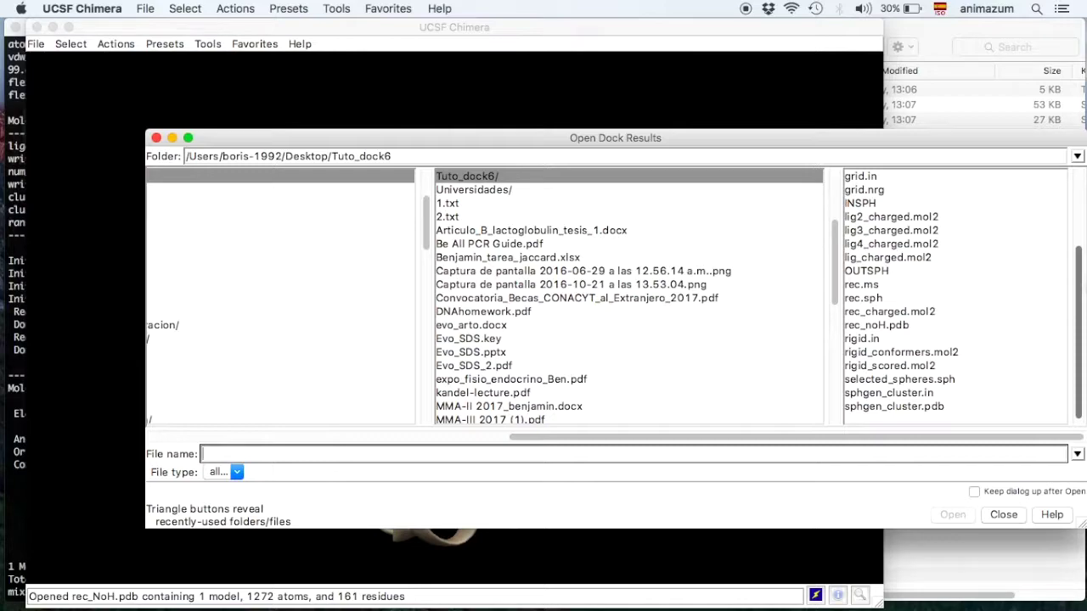
pyautogui.scroll(5, 951, 227)
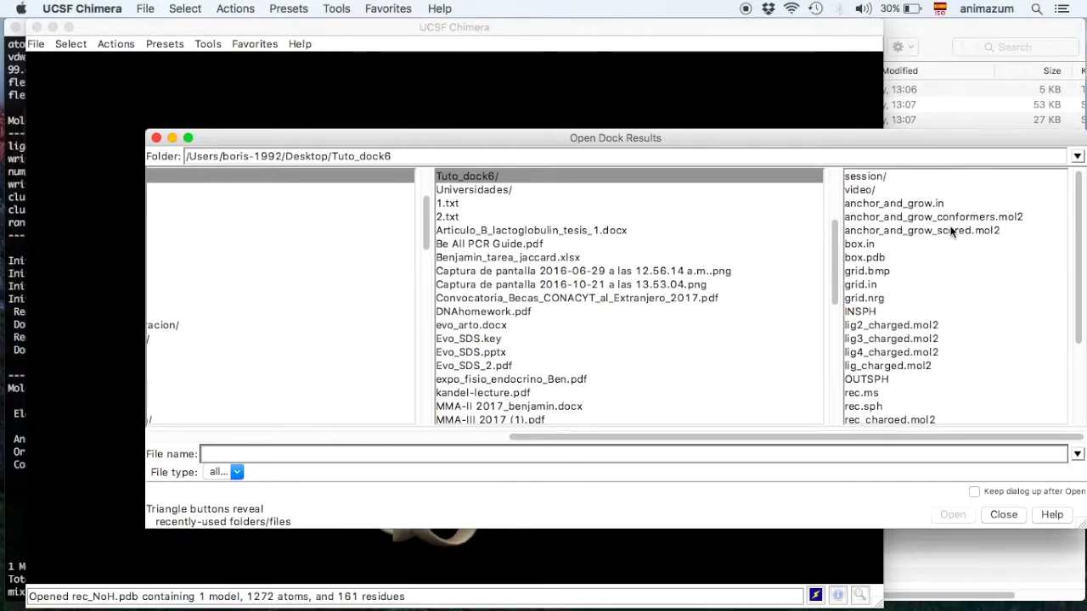
pyautogui.click(951, 230)
pyautogui.click(952, 514)
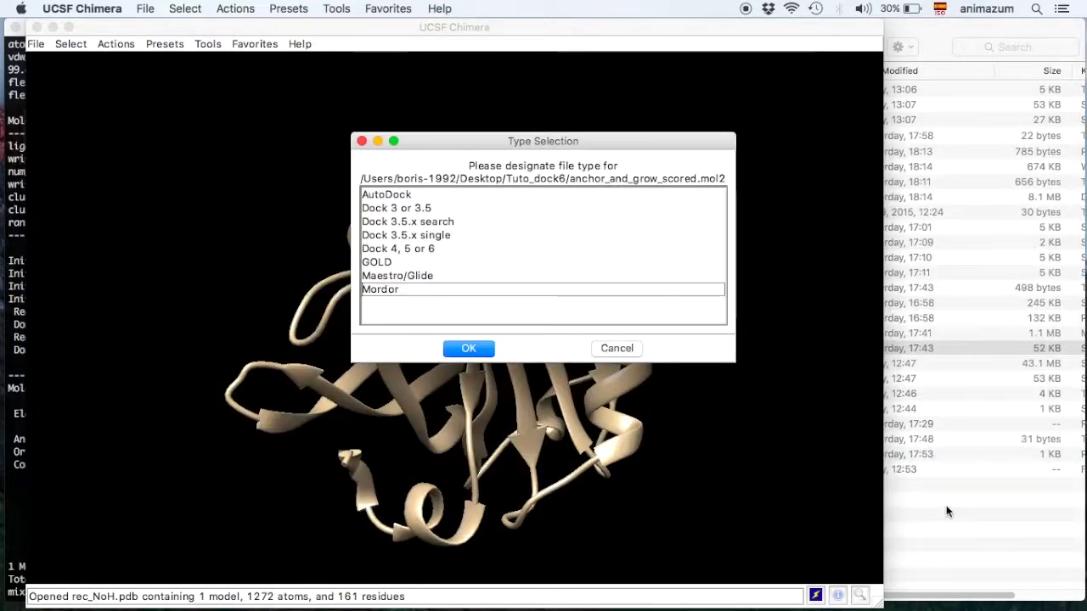
pyautogui.click(419, 251)
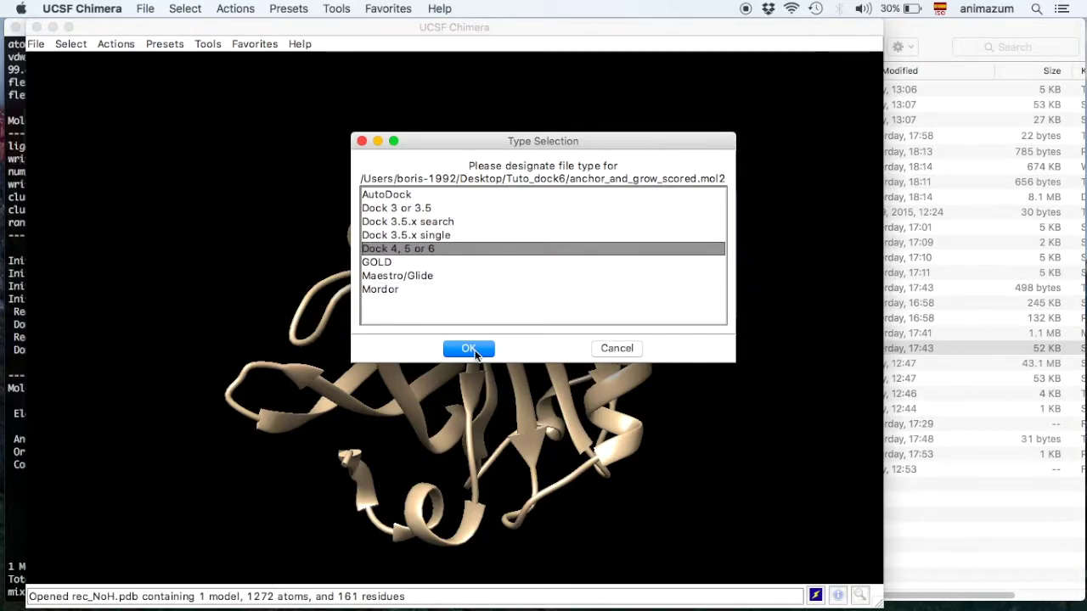
pyautogui.click(472, 350)
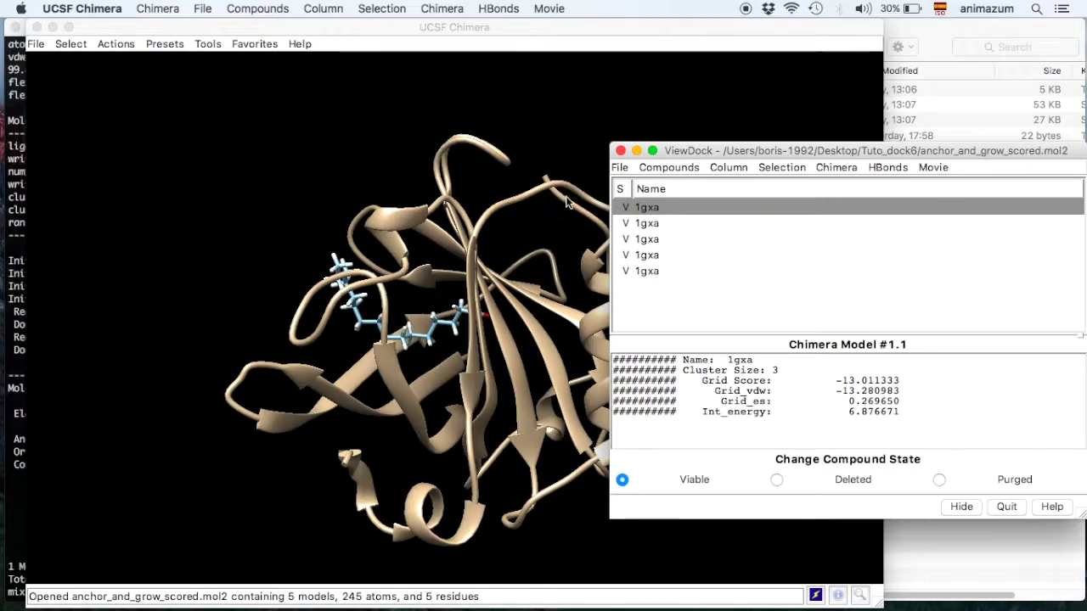
# Step: Step through all five 1gxa poses and return to the top pose (Grid Score -13.011333)
pyautogui.moveTo(610, 231); pyautogui.dragTo(660, 263)
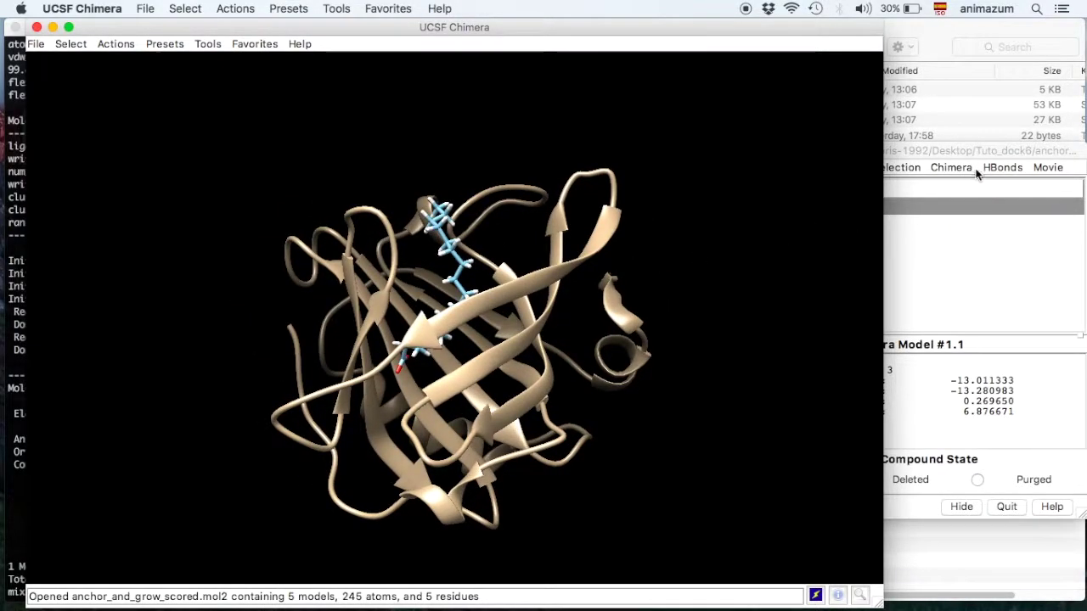
pyautogui.click(966, 146)
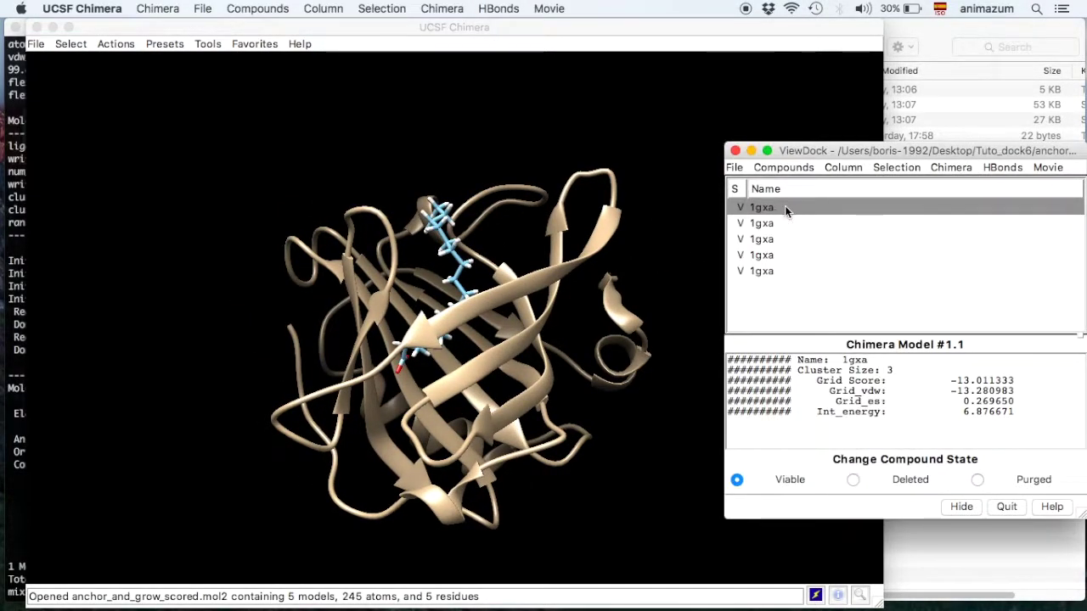
pyautogui.press('Down')
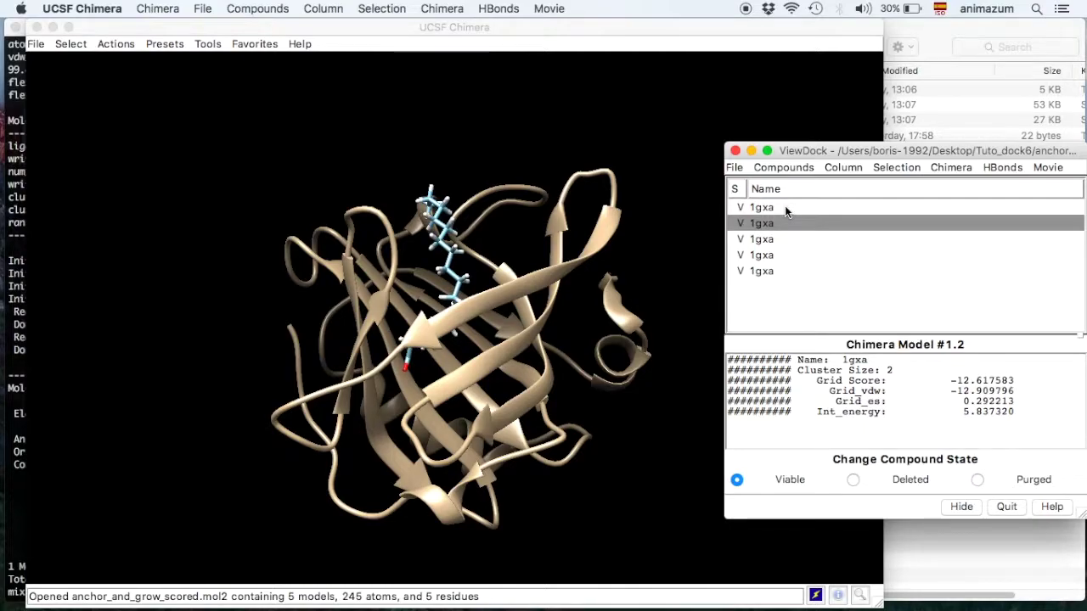
pyautogui.press('Down')
pyautogui.press('Down')
pyautogui.press('Down')
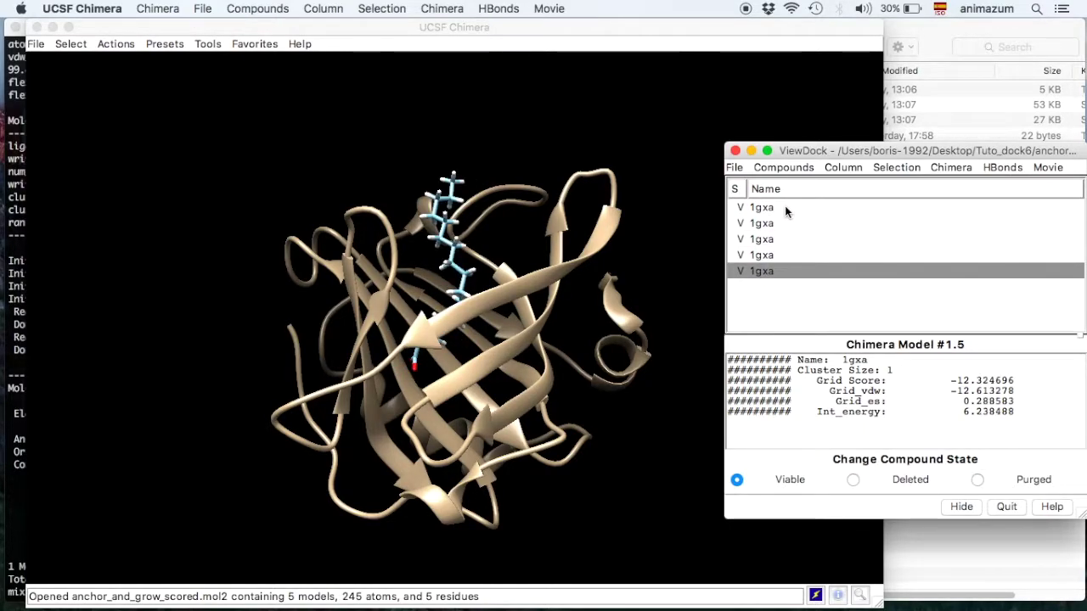
pyautogui.press('Up')
pyautogui.press('Up')
pyautogui.press('Up')
pyautogui.press('Up')
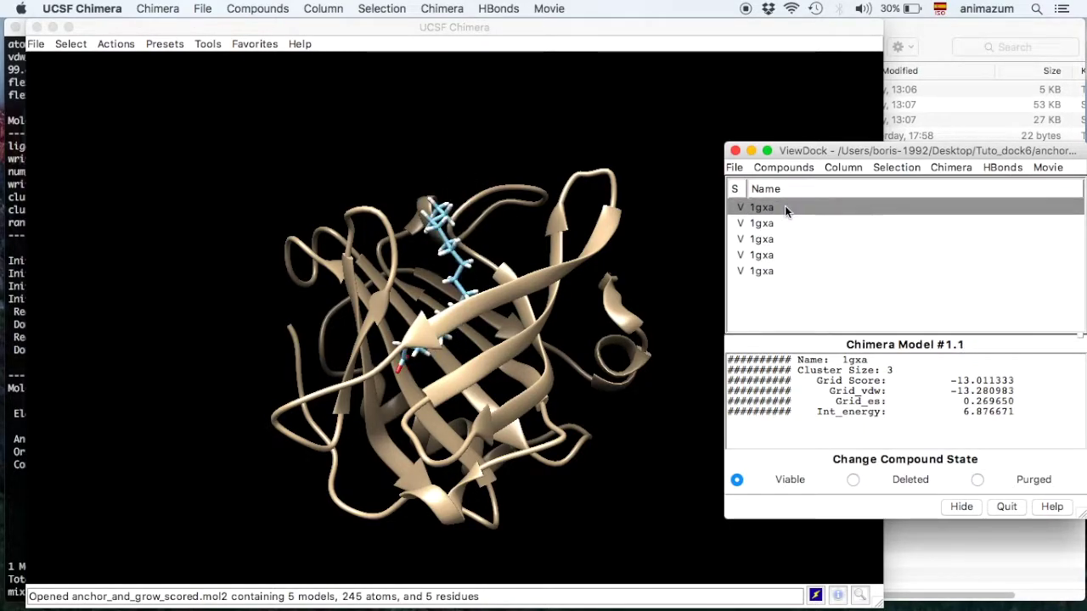
pyautogui.click(843, 167)
# Step: Show Cluster Size, Grid Score and Int_energy columns through ViewDock's Column > Show menu
pyautogui.moveTo(858, 183)
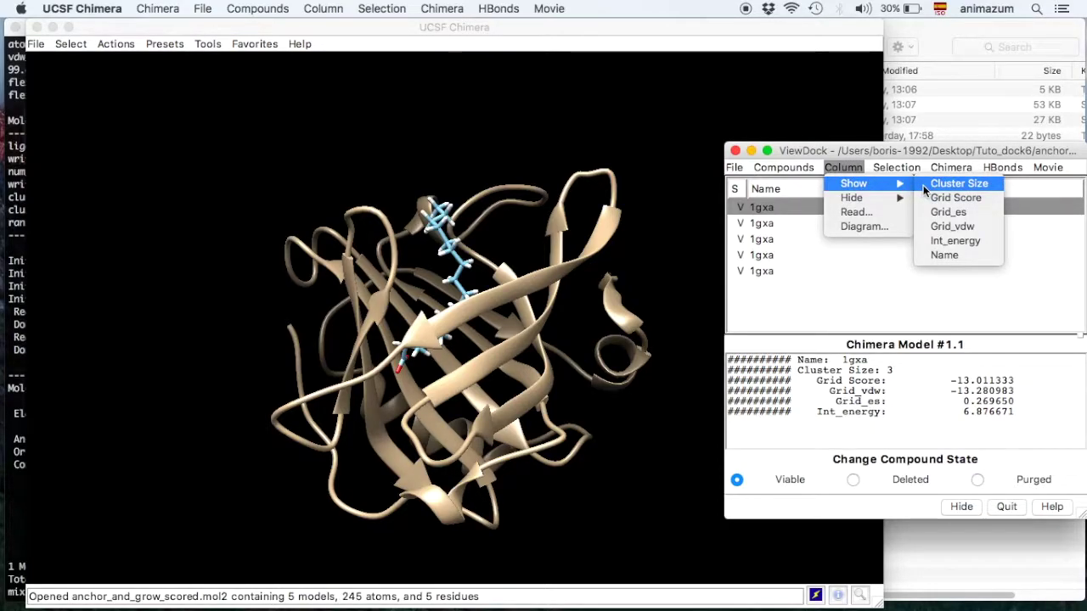
pyautogui.click(923, 185)
pyautogui.click(843, 168)
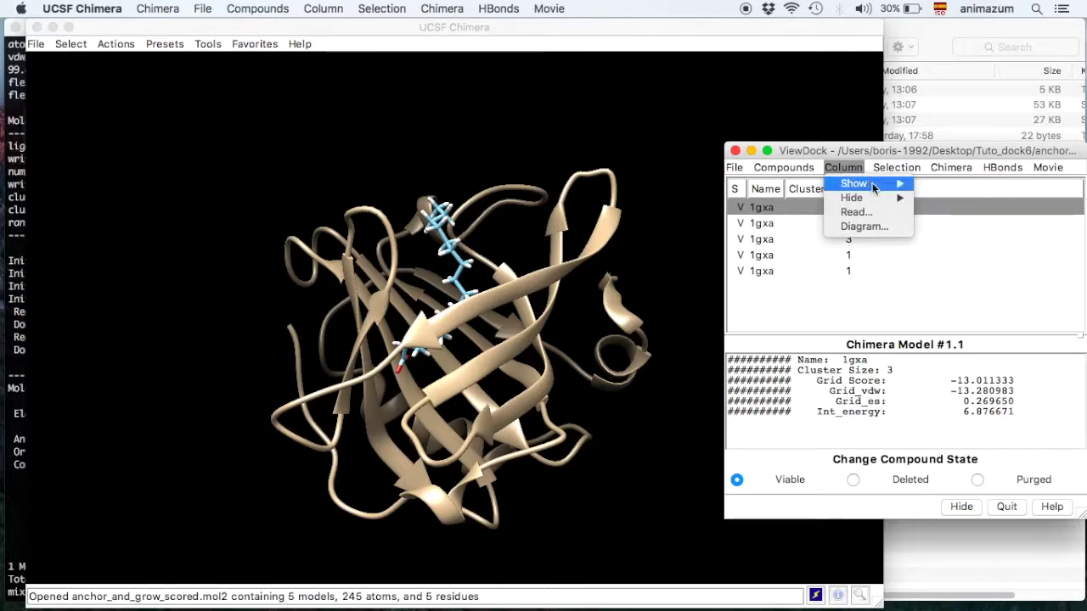
pyautogui.moveTo(873, 185)
pyautogui.click(943, 199)
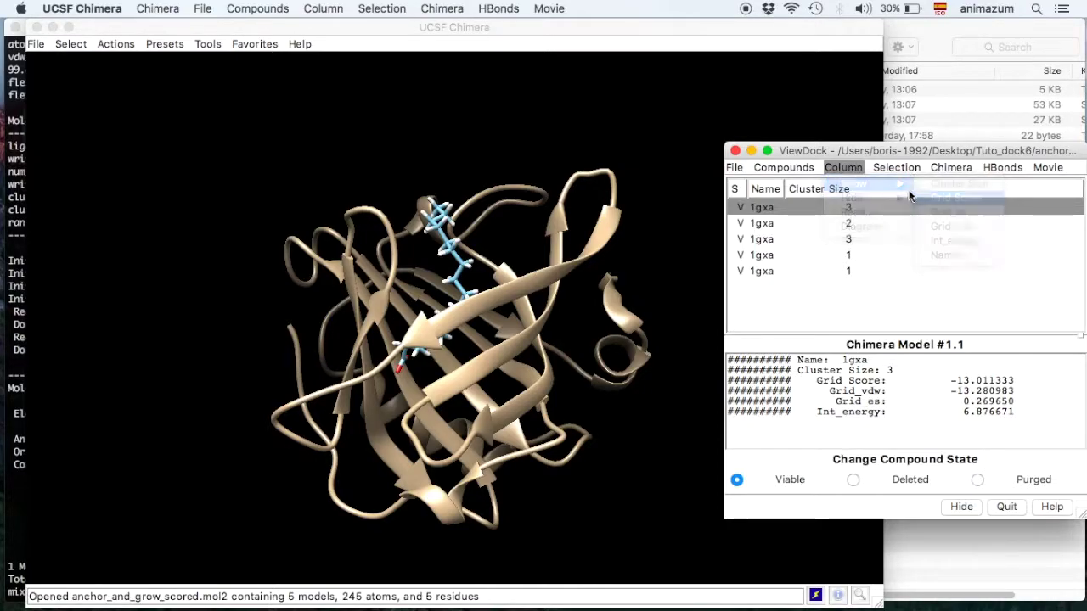
pyautogui.click(858, 169)
pyautogui.moveTo(883, 184)
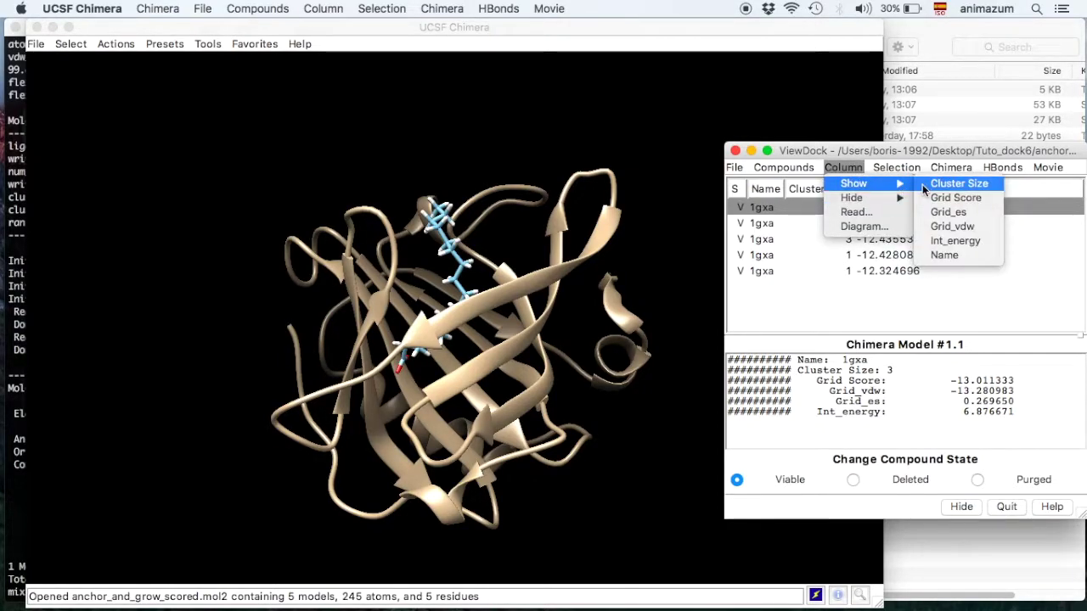
pyautogui.click(966, 241)
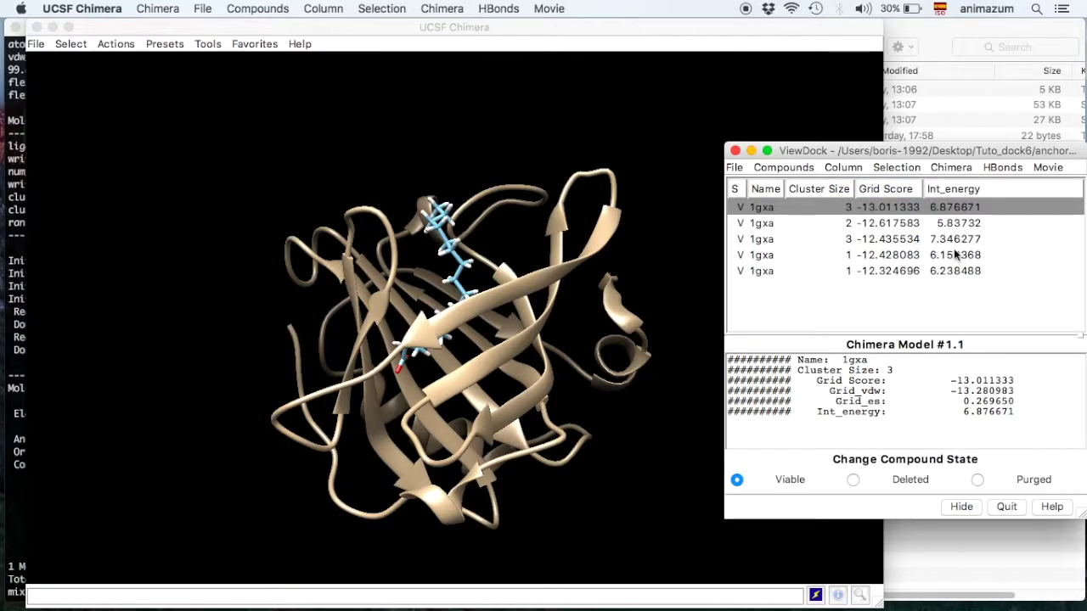